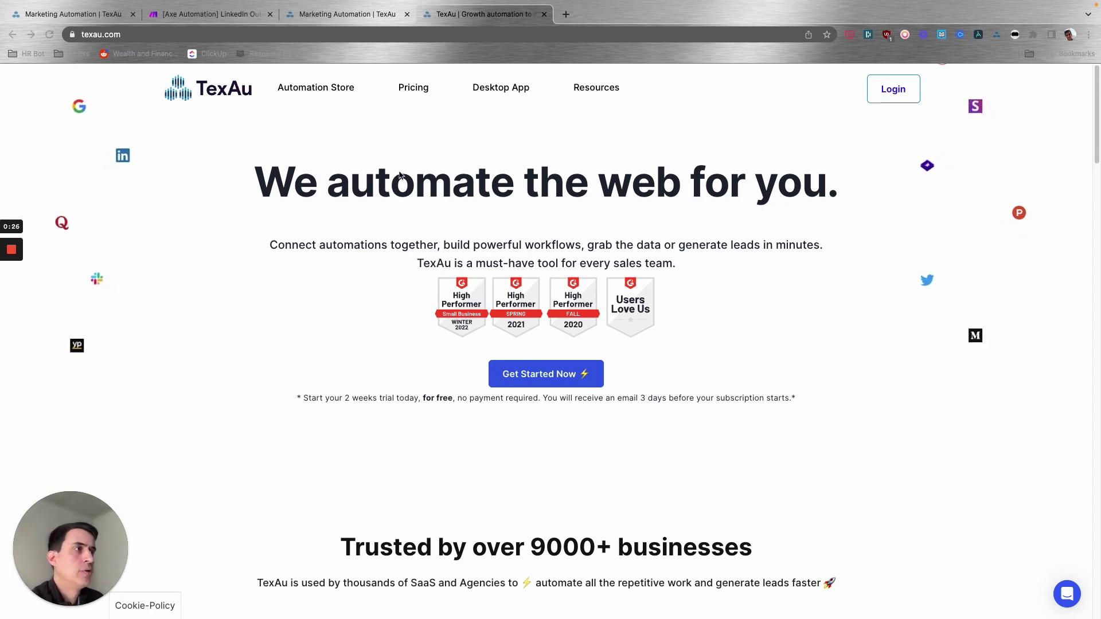
- Scroll through the texau.com homepage and back up, then return to the LinkedIn Outreach 1 recipe
scroll(405, 235, down, 5)
scroll(406, 235, down, 20)
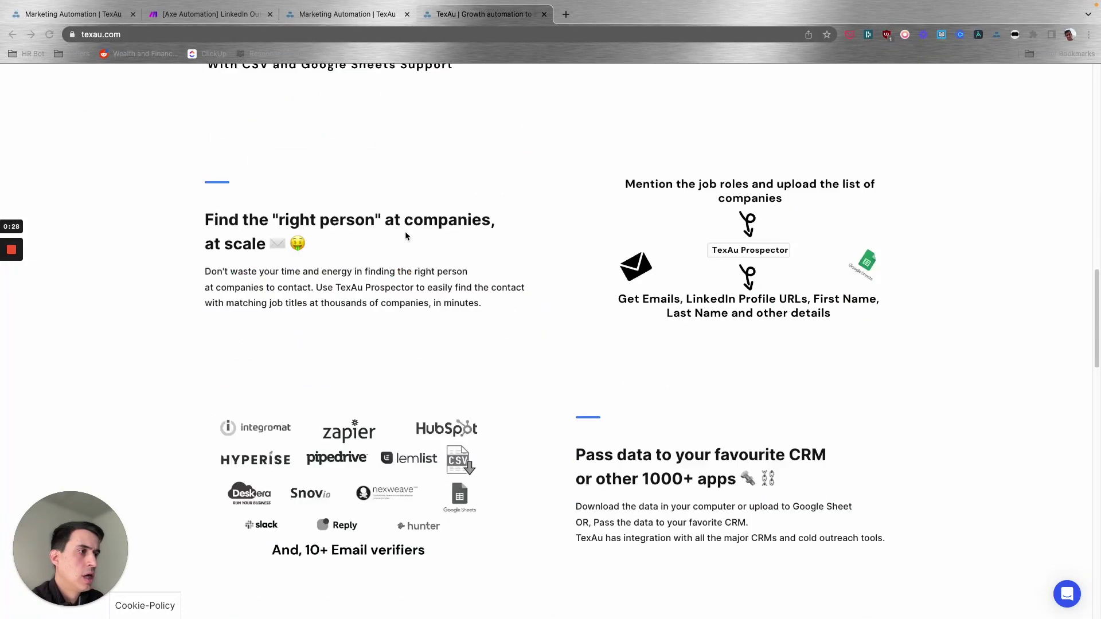
scroll(405, 236, up, 6)
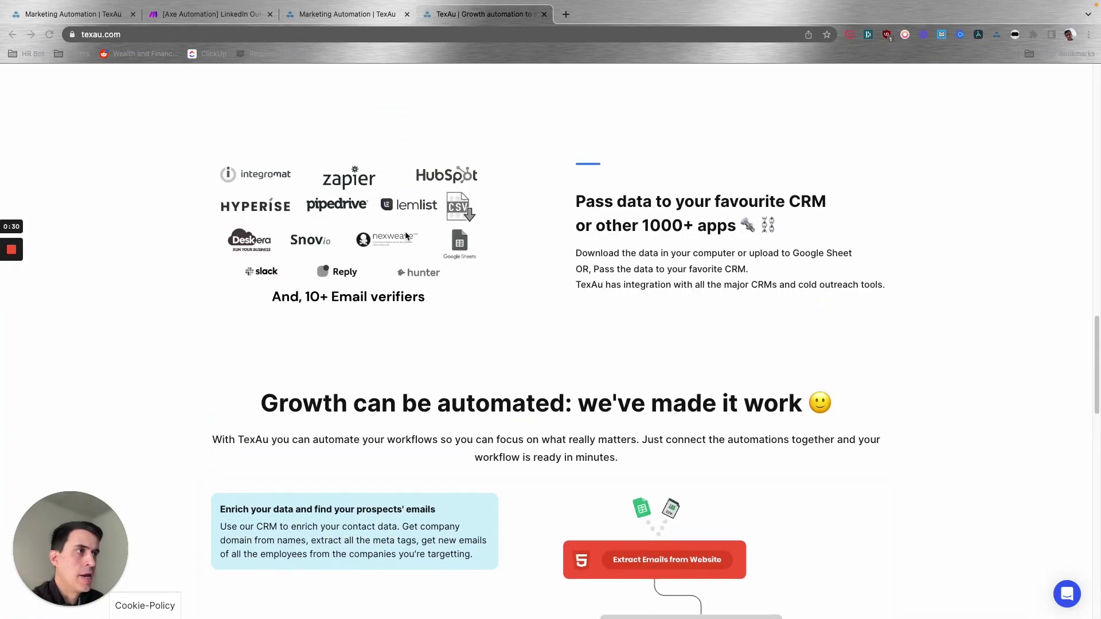
scroll(405, 235, up, 11)
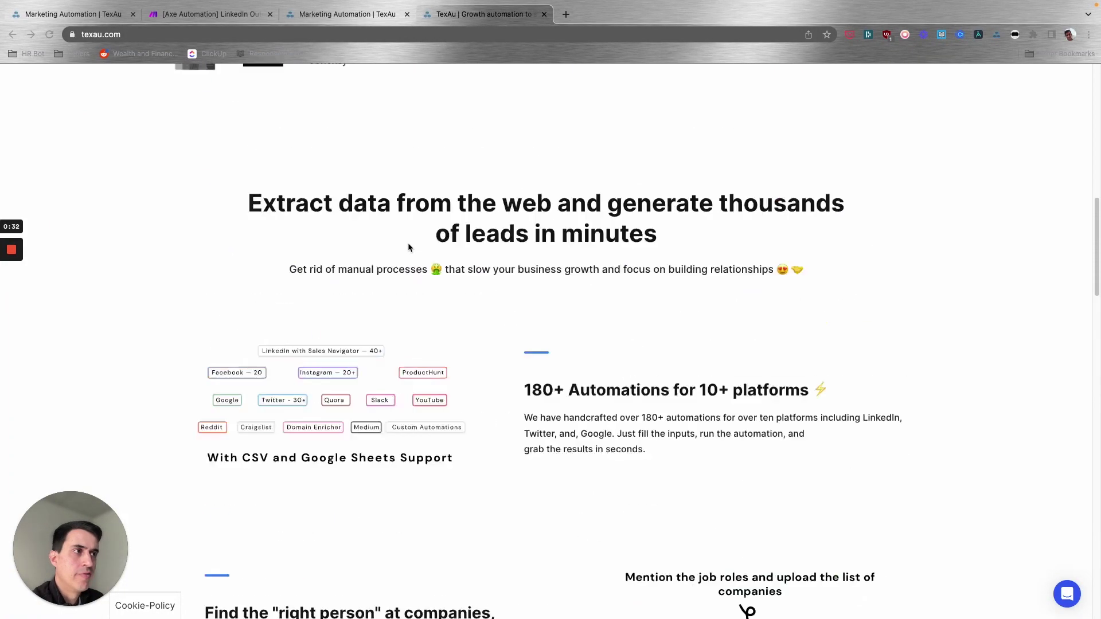
scroll(411, 246, up, 4)
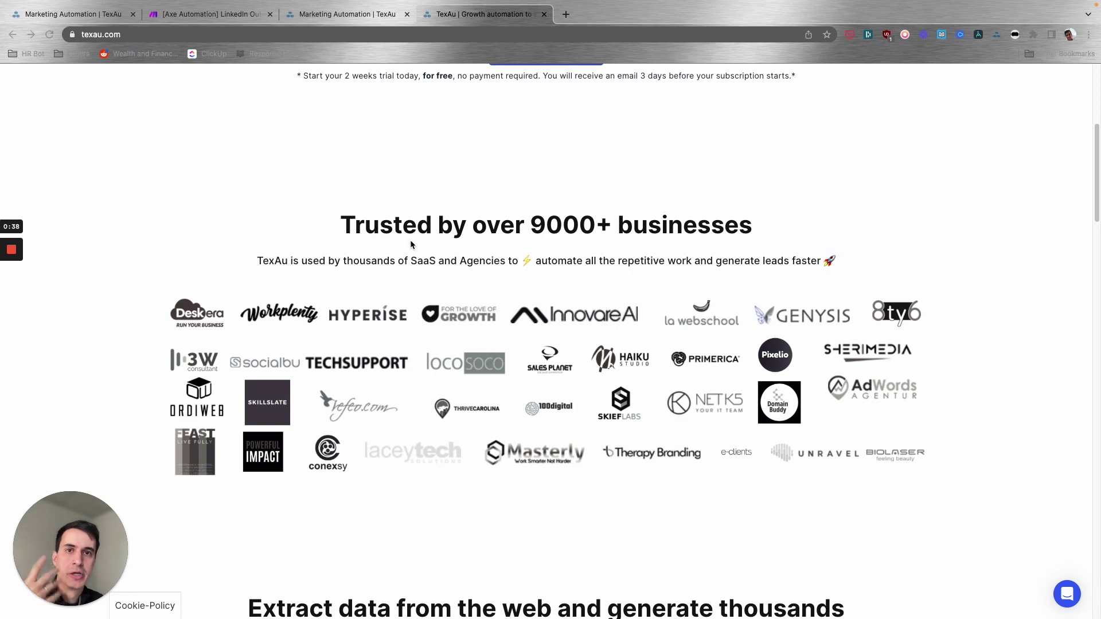
scroll(436, 296, up, 6)
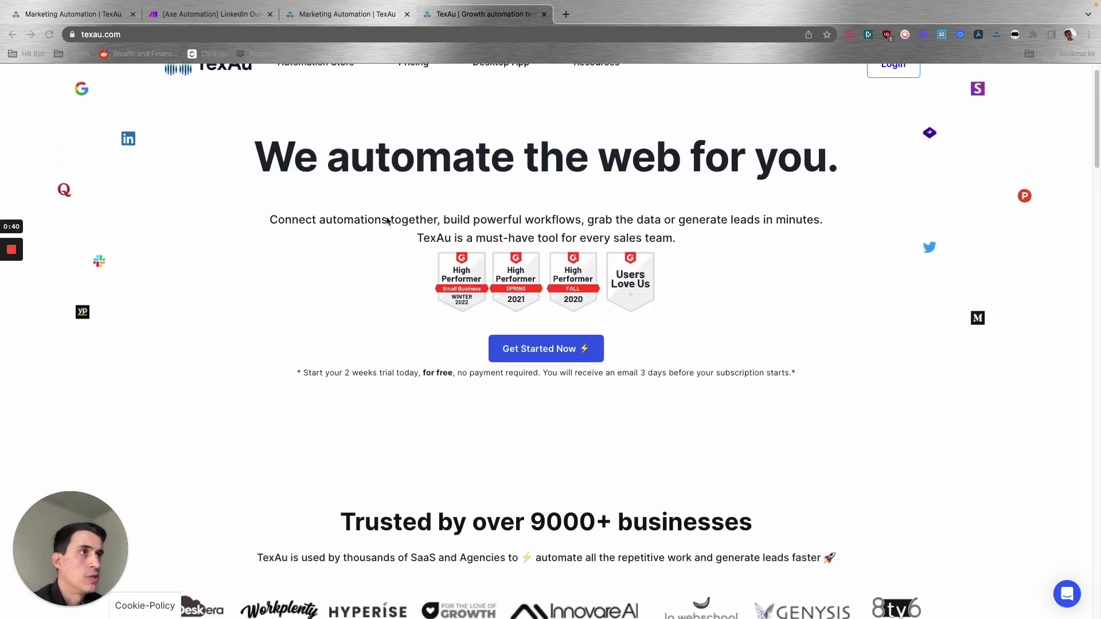
scroll(388, 221, up, 1)
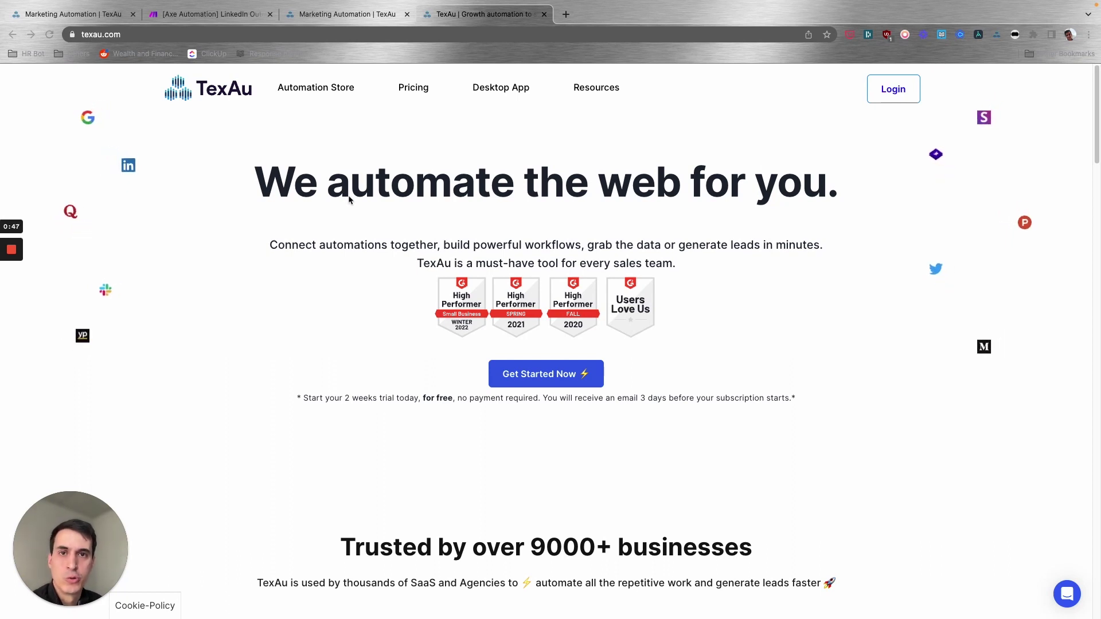
key(super+1)
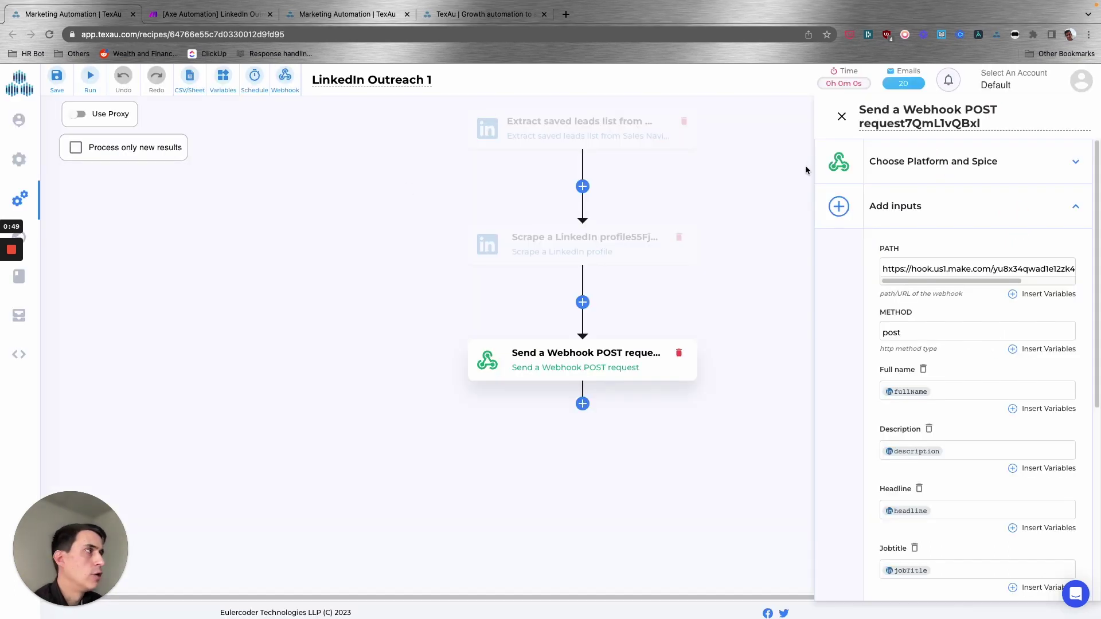
- Close the webhook panel and show the Extract saved leads list step's LinkedIn platform and spice options
click(841, 116)
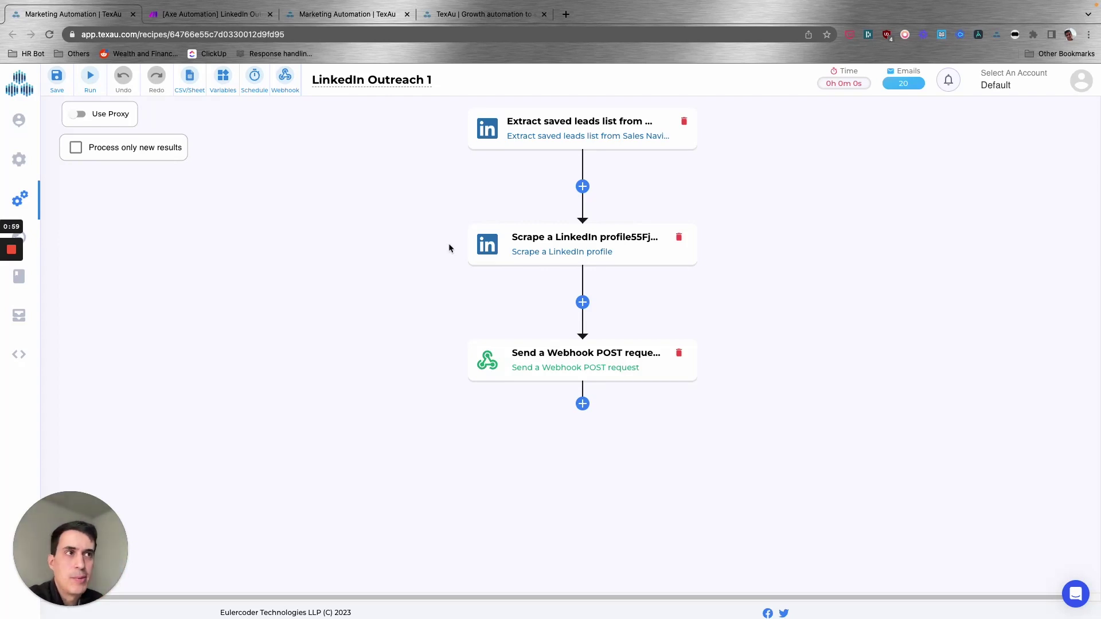
mouse_move(69, 202)
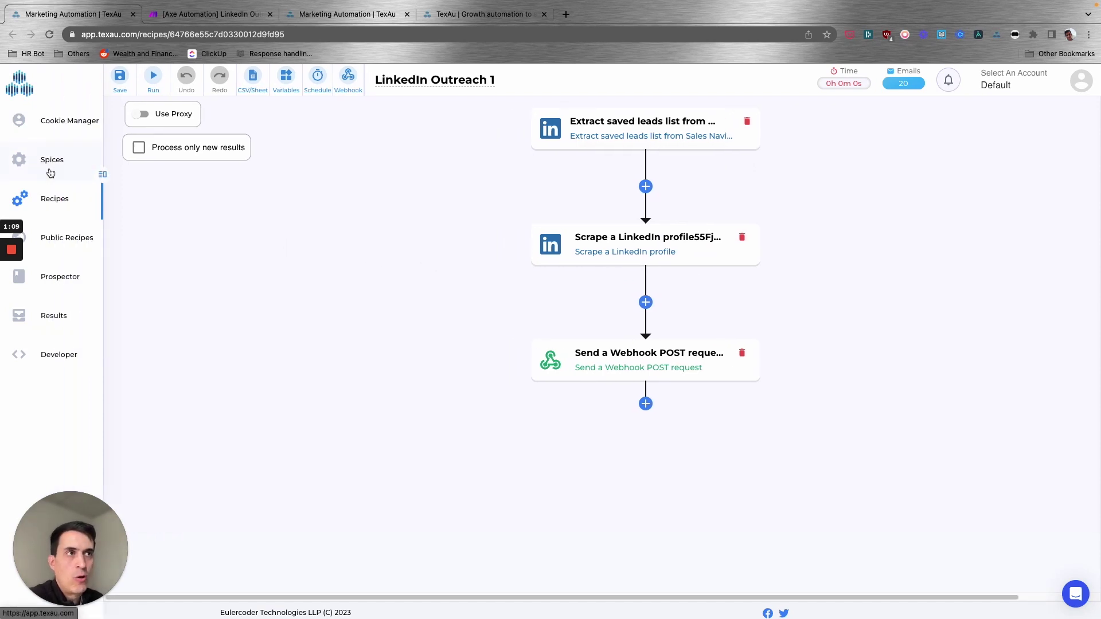
click(595, 136)
click(904, 163)
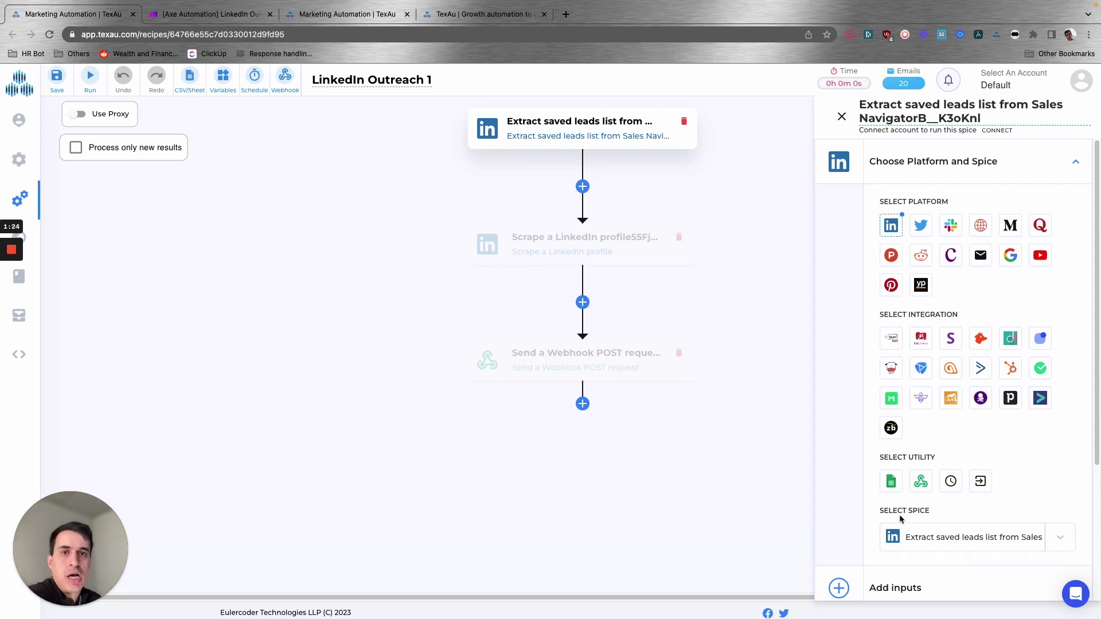
click(965, 540)
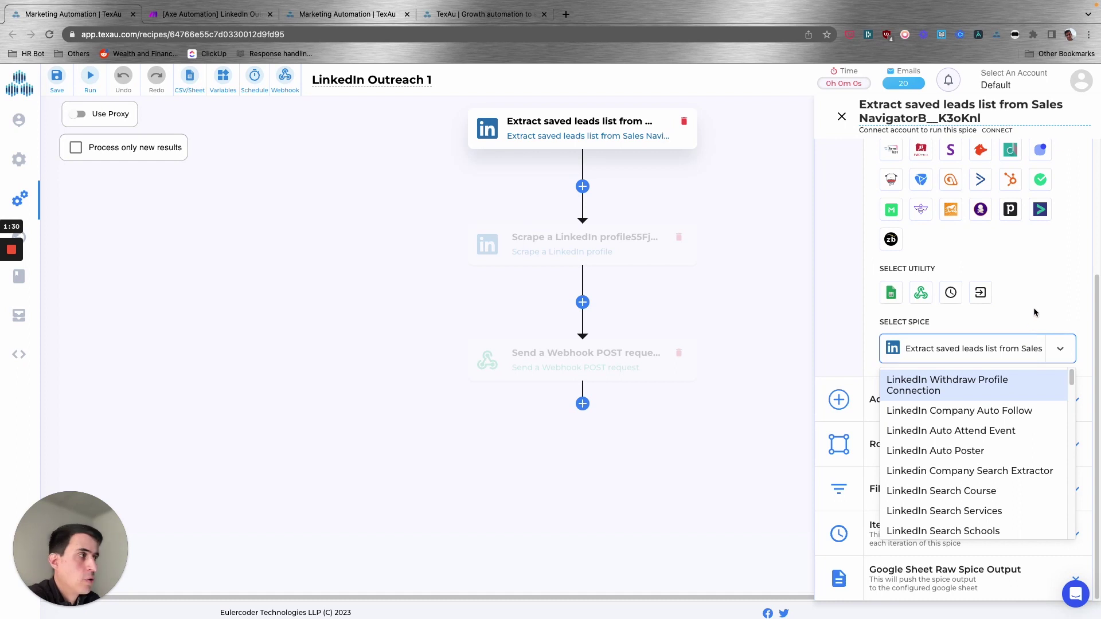
scroll(1002, 442, down, 5)
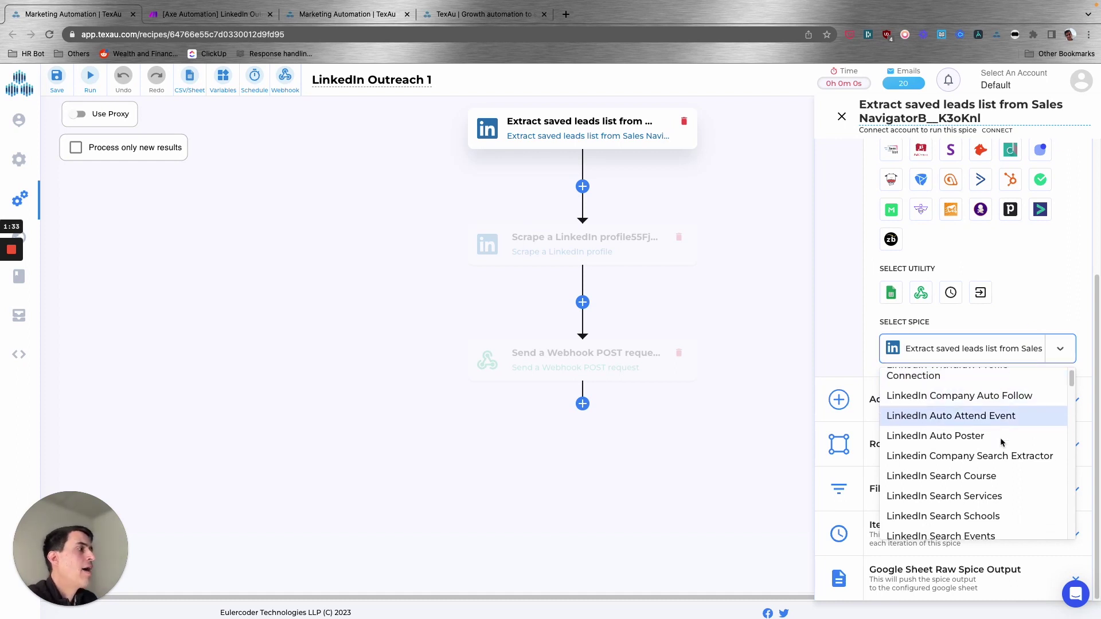
scroll(1002, 443, down, 10)
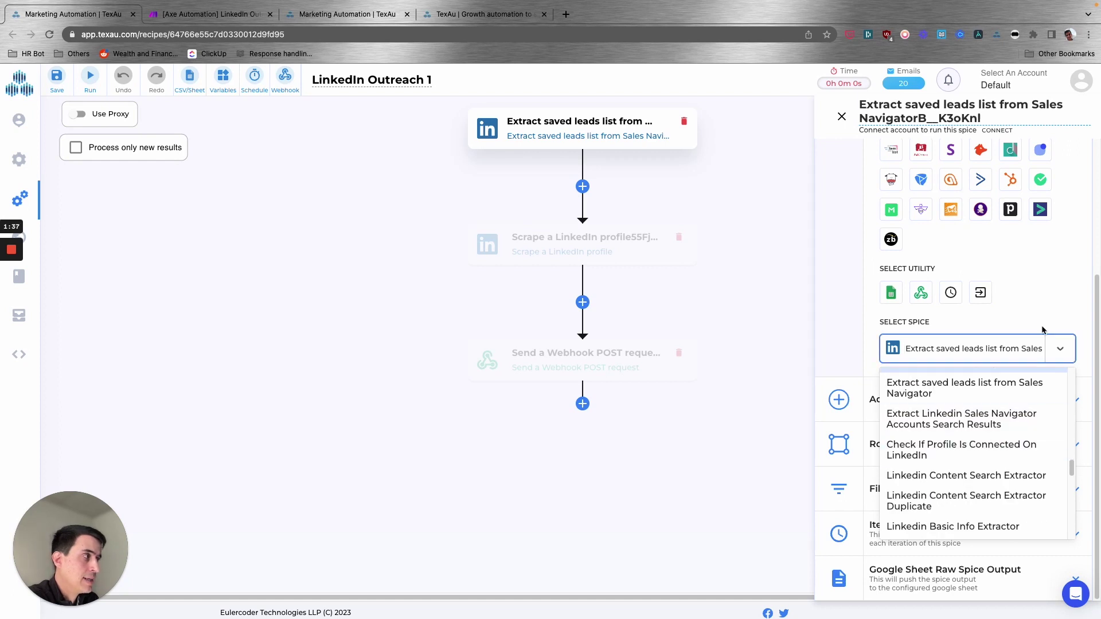
click(1045, 347)
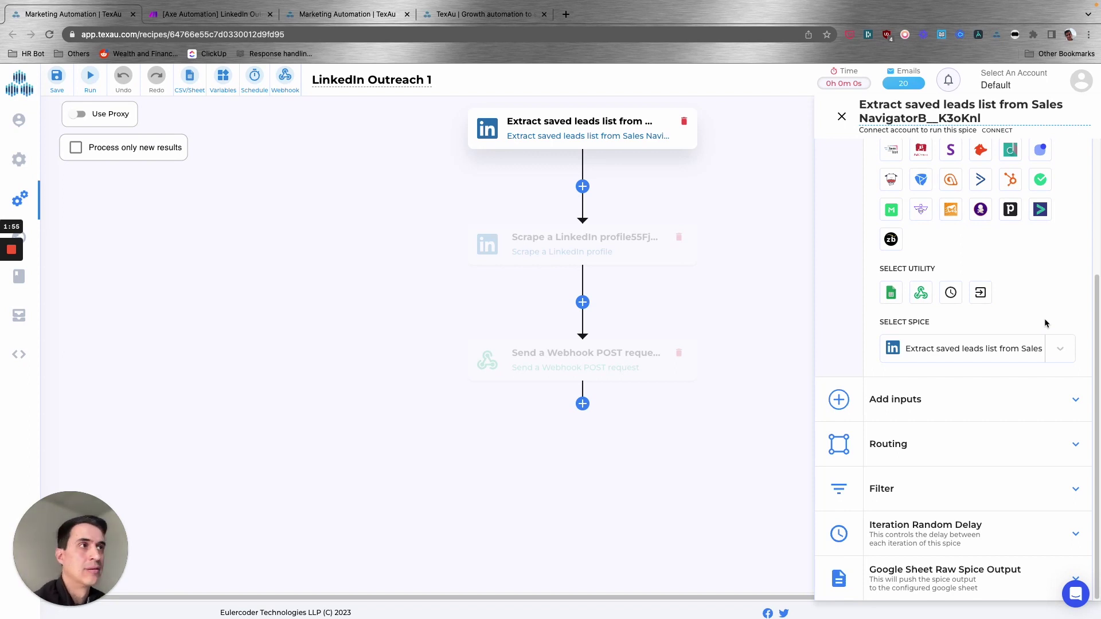
click(842, 117)
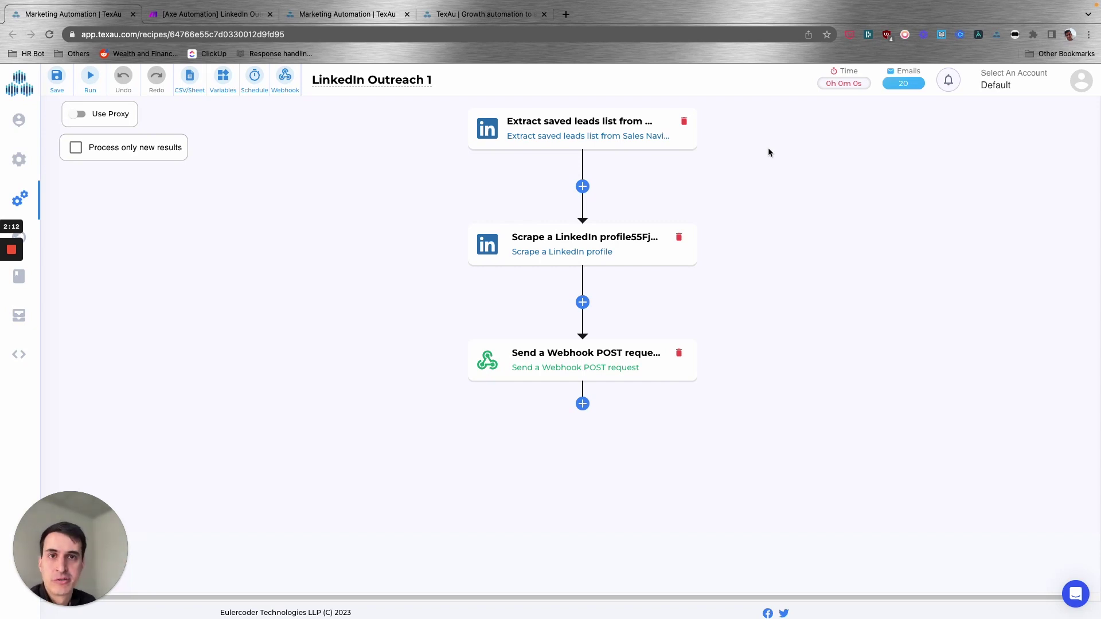
- Inspect the Scrape a LinkedIn profile step, confirming its Profile URL uses the leads list's profileUrl
click(622, 252)
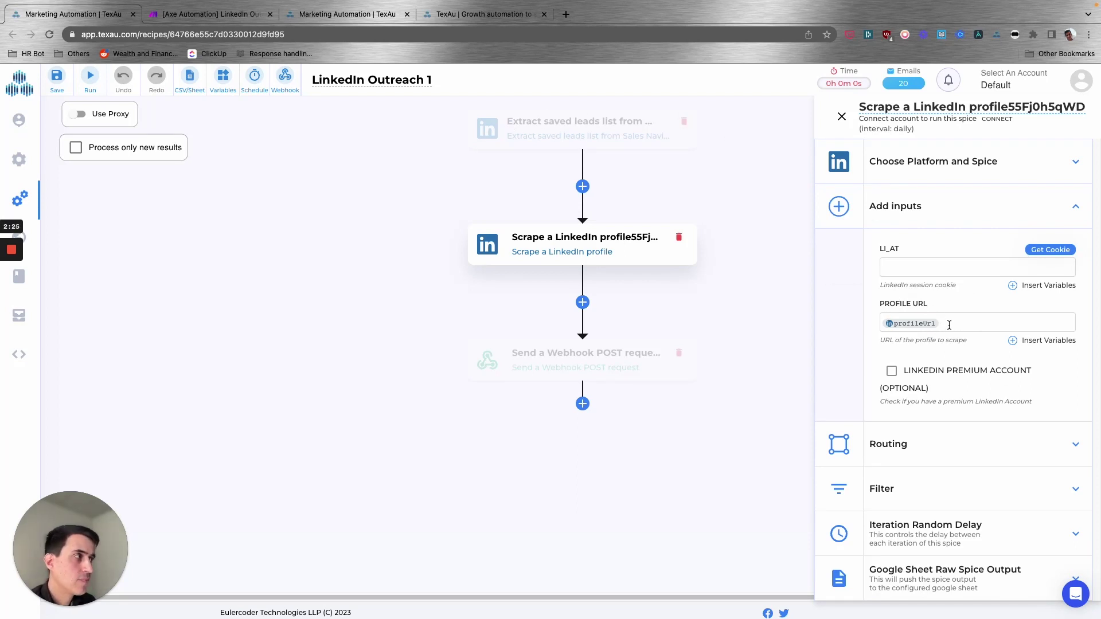
click(1016, 342)
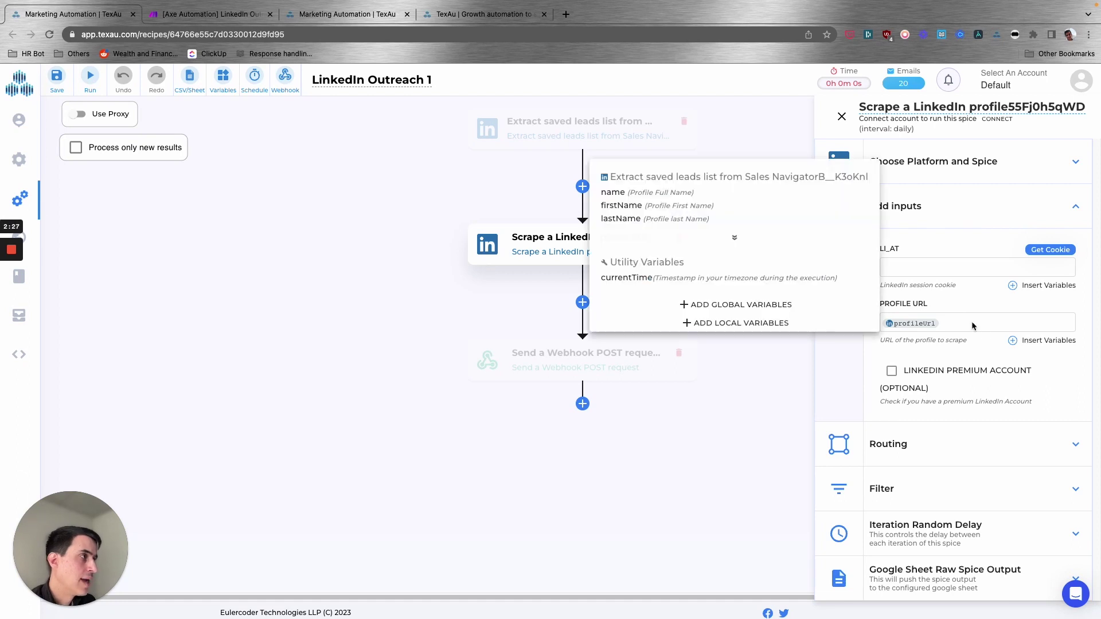
click(736, 239)
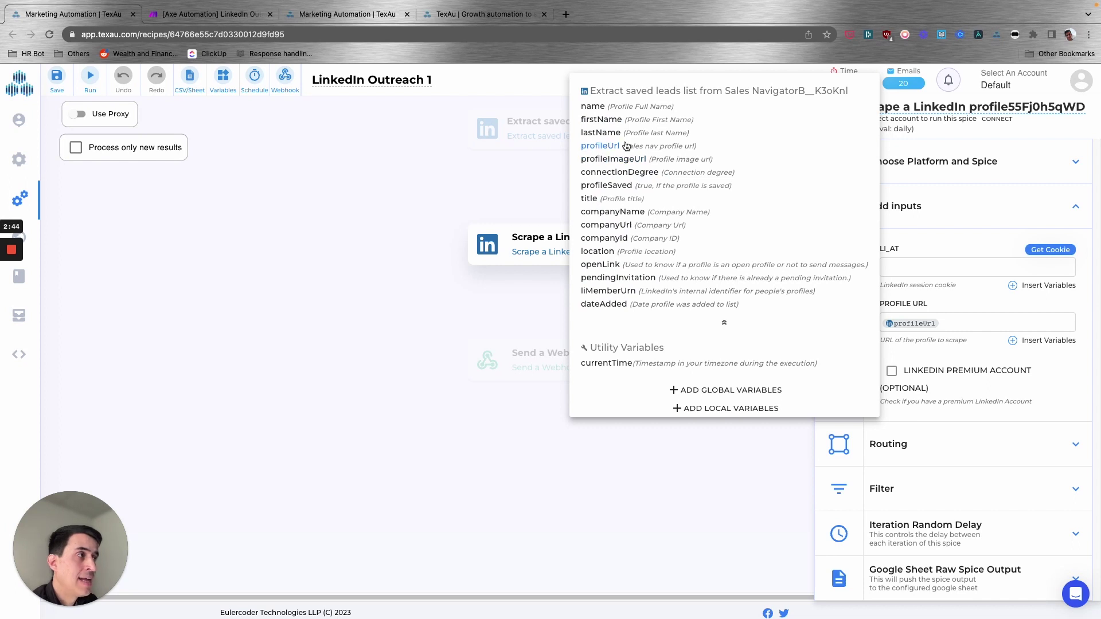
click(957, 242)
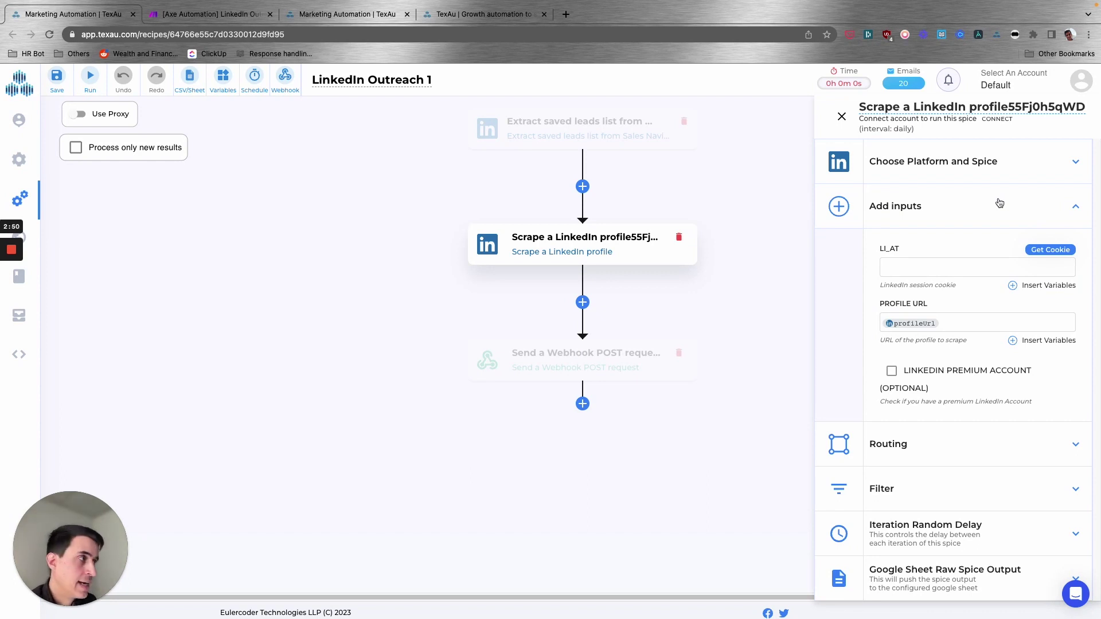
- Fill the webhook POST data with fullName, description, headline, jobTitle, jobDescription and jobCompanyName from the profile scrape
click(618, 361)
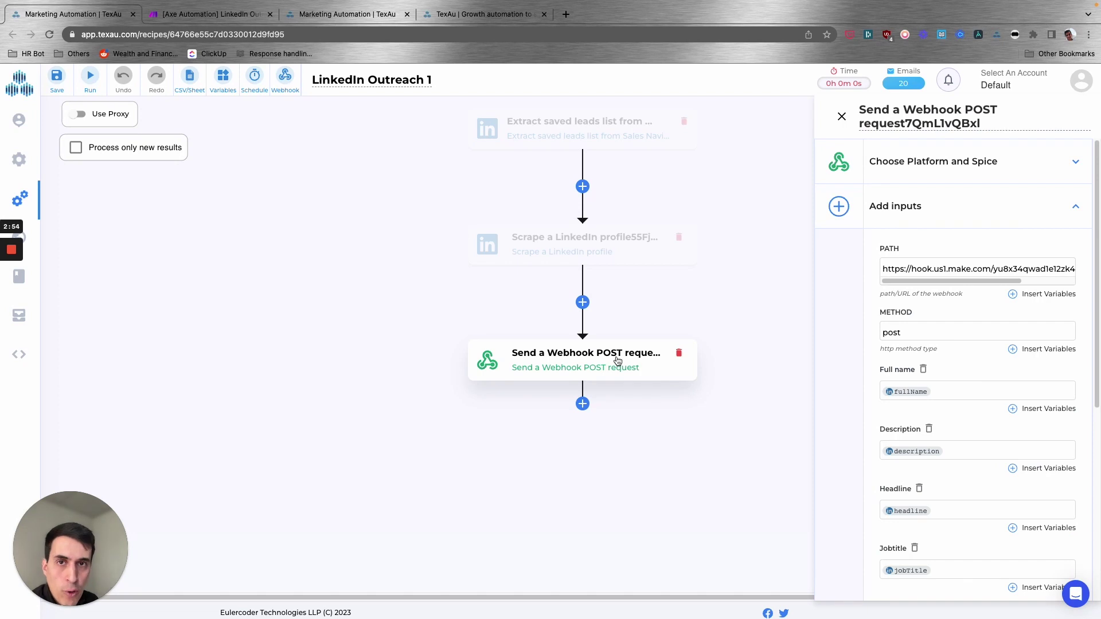
scroll(934, 386, down, 2)
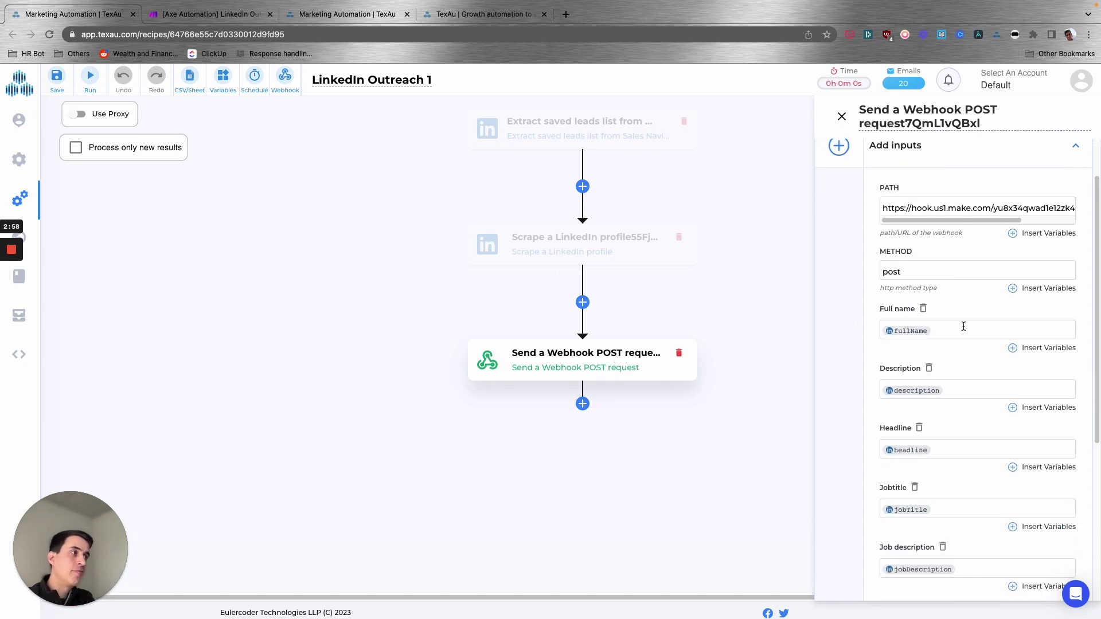
click(1049, 348)
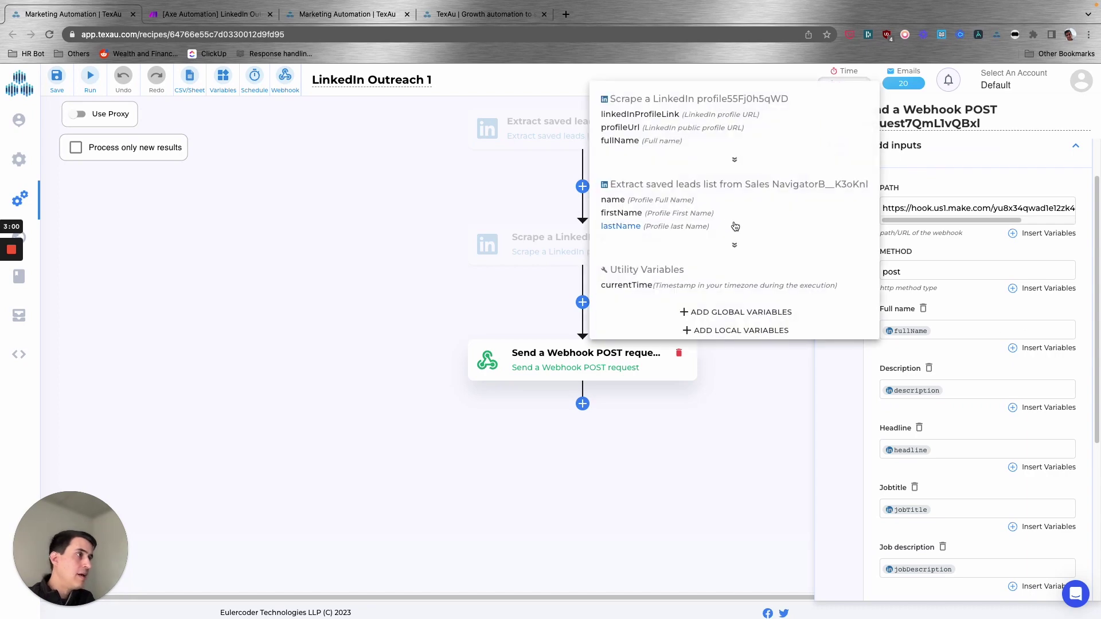
click(734, 159)
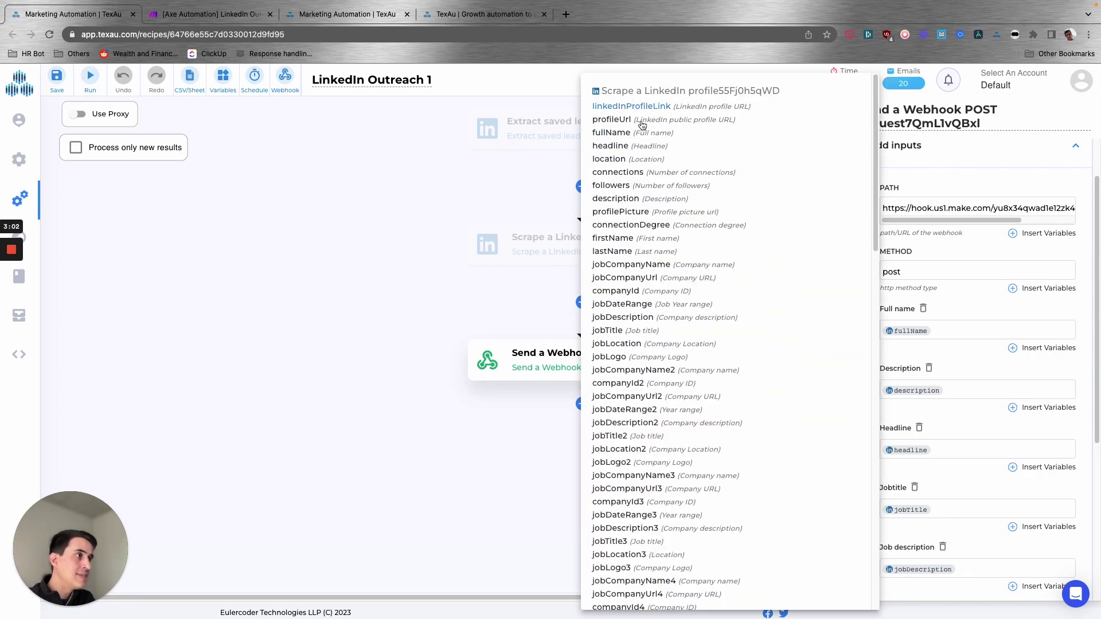
scroll(669, 293, down, 1)
scroll(668, 292, down, 10)
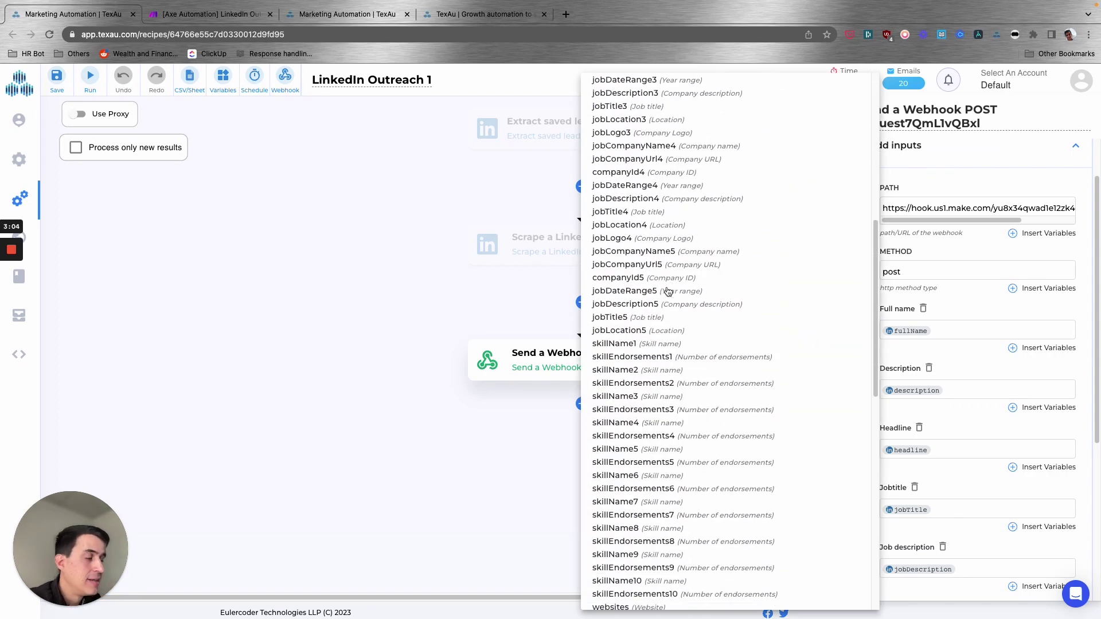
scroll(668, 292, down, 4)
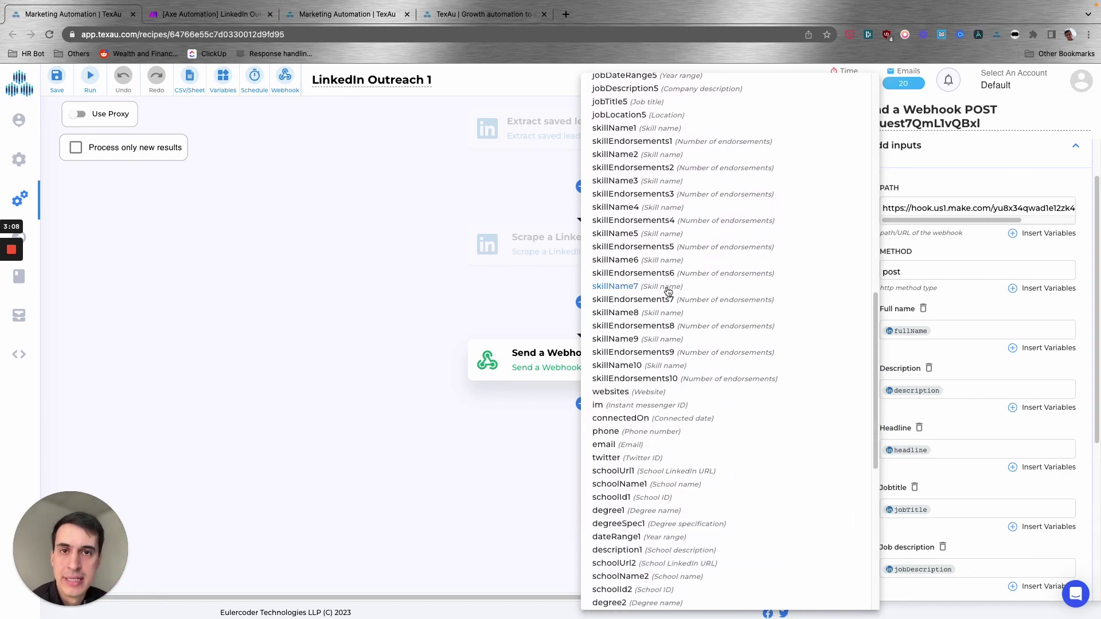
scroll(668, 291, up, 15)
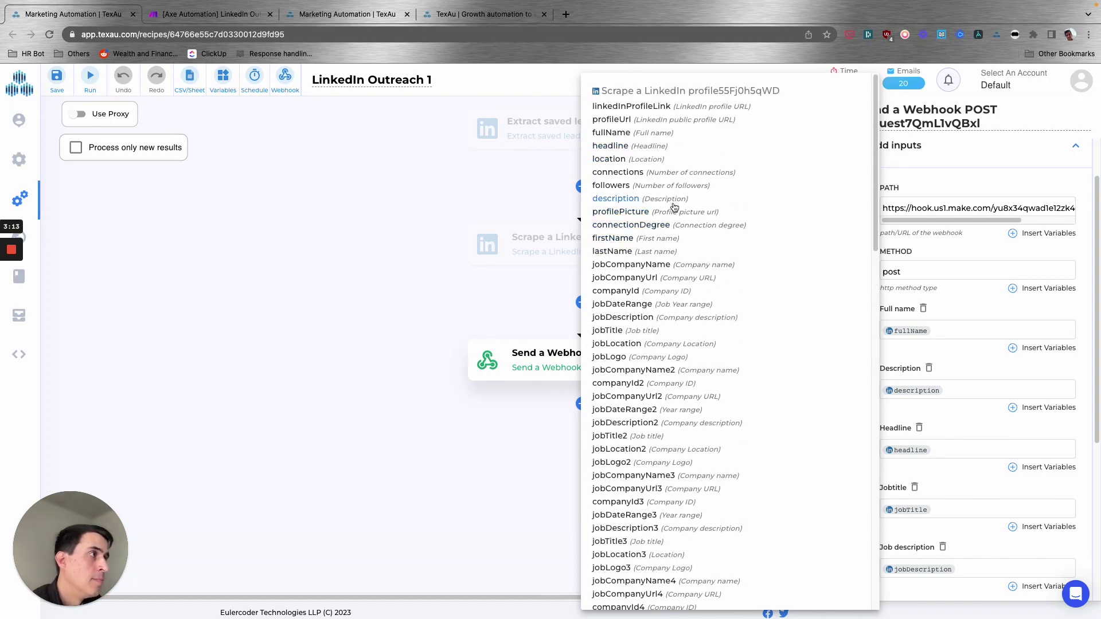
scroll(724, 312, down, 4)
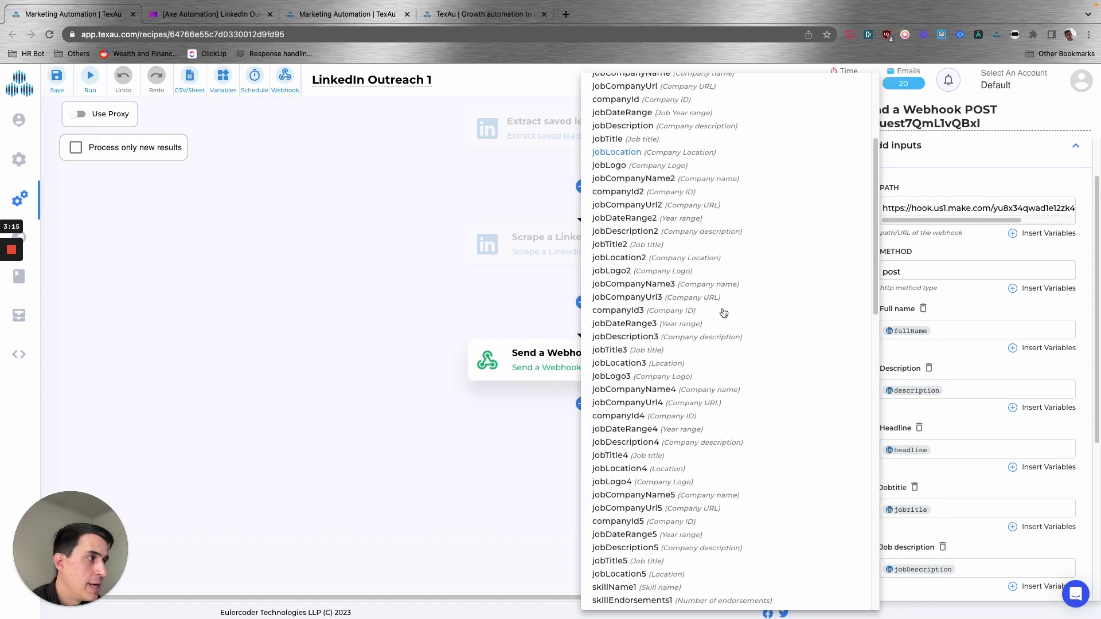
scroll(728, 310, down, 10)
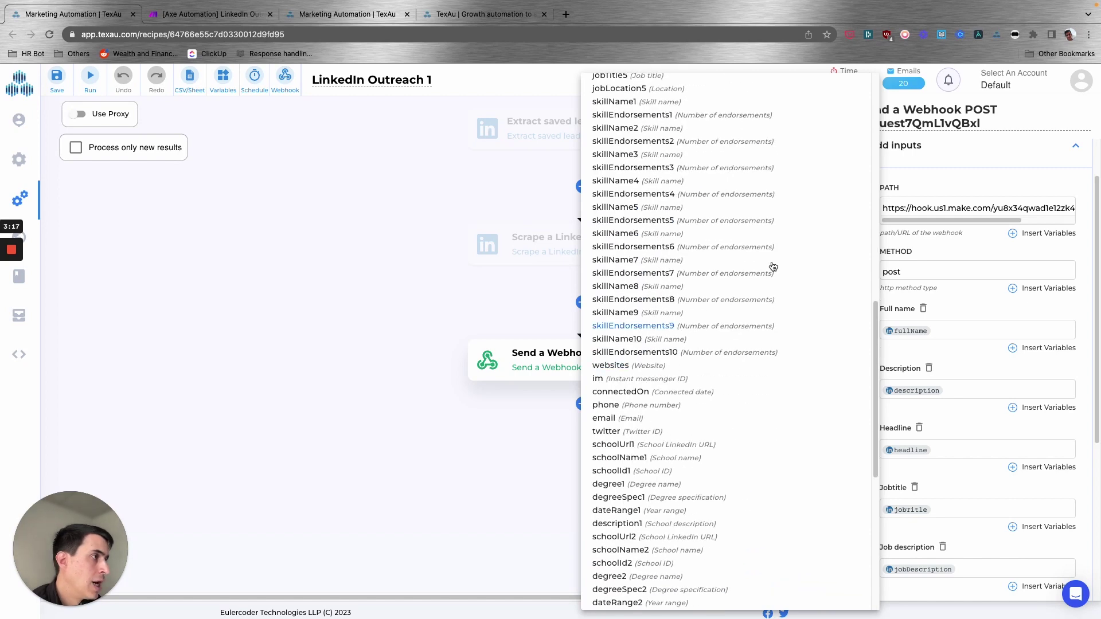
scroll(745, 252, down, 1)
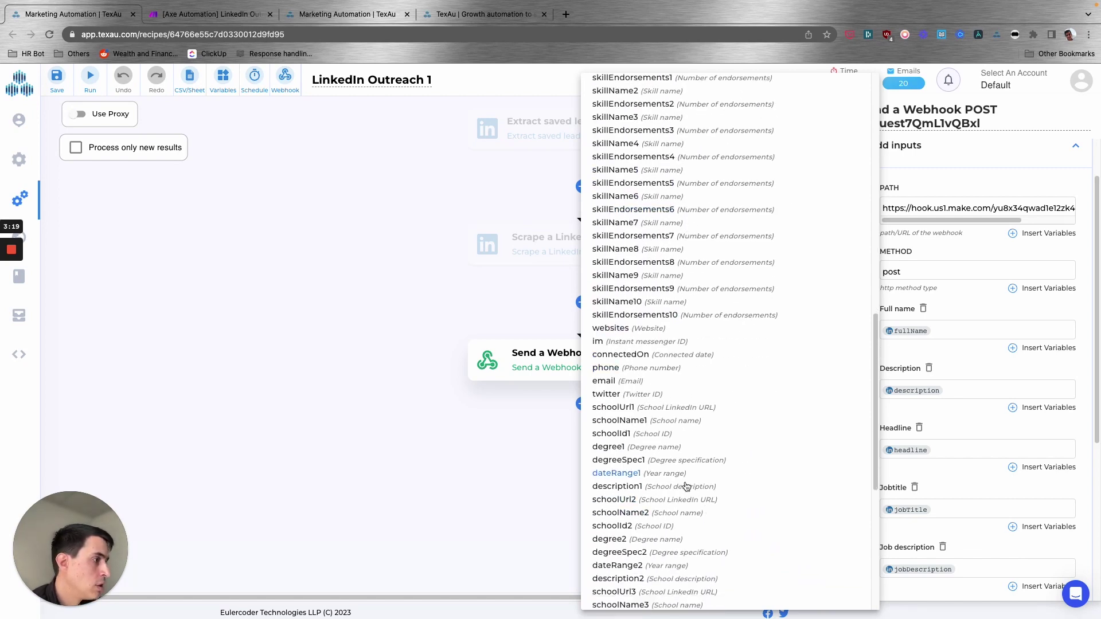
scroll(687, 487, down, 6)
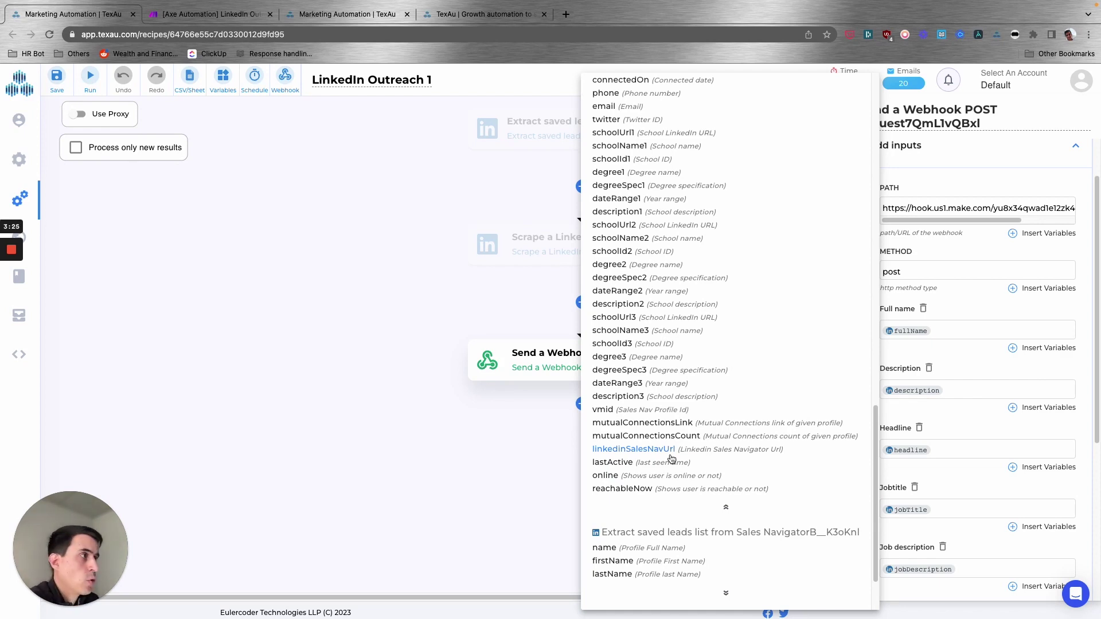
click(942, 251)
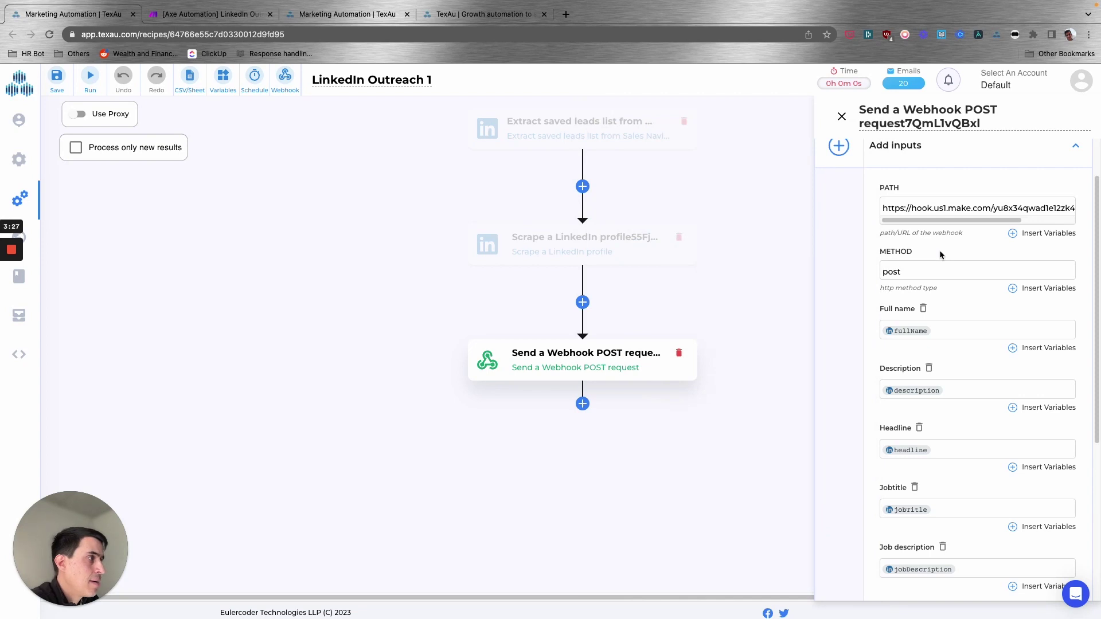
scroll(958, 324, down, 1)
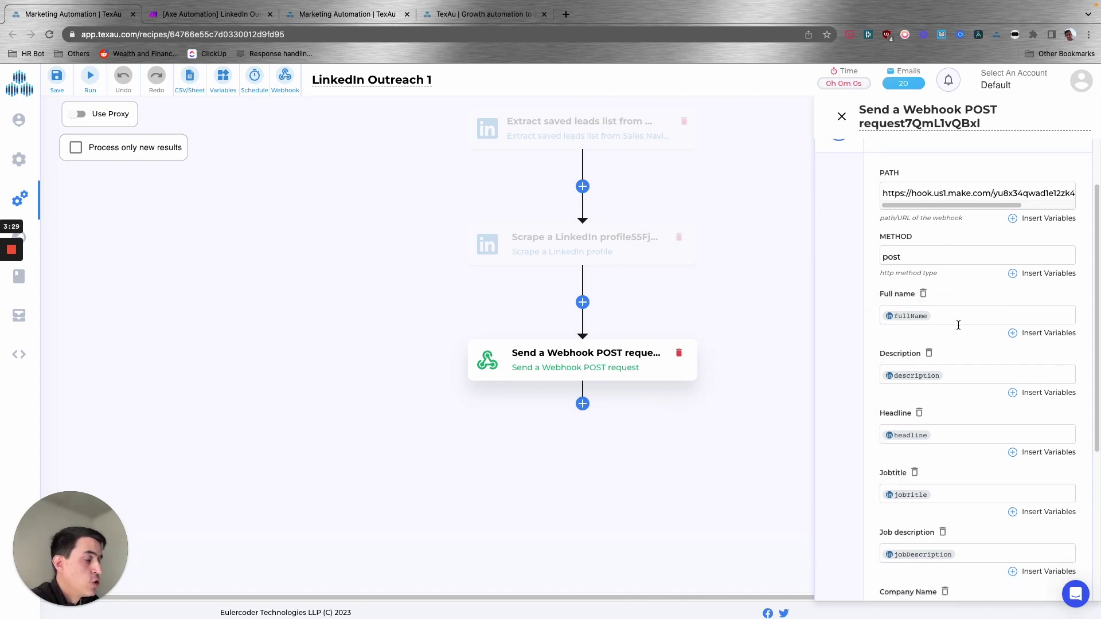
scroll(922, 310, down, 3)
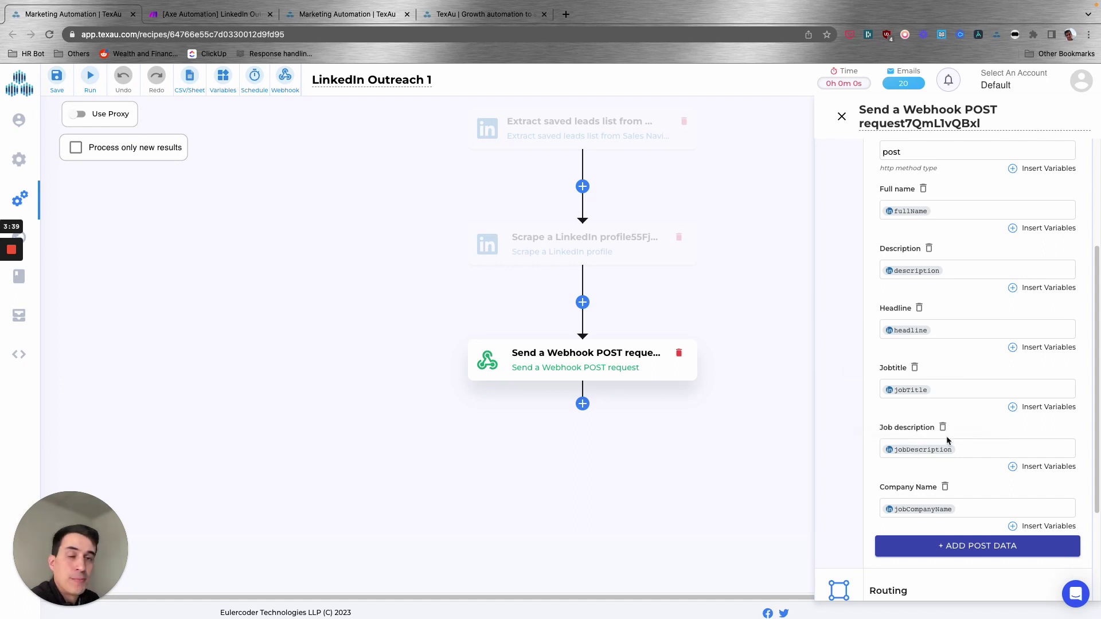
scroll(946, 445, down, 1)
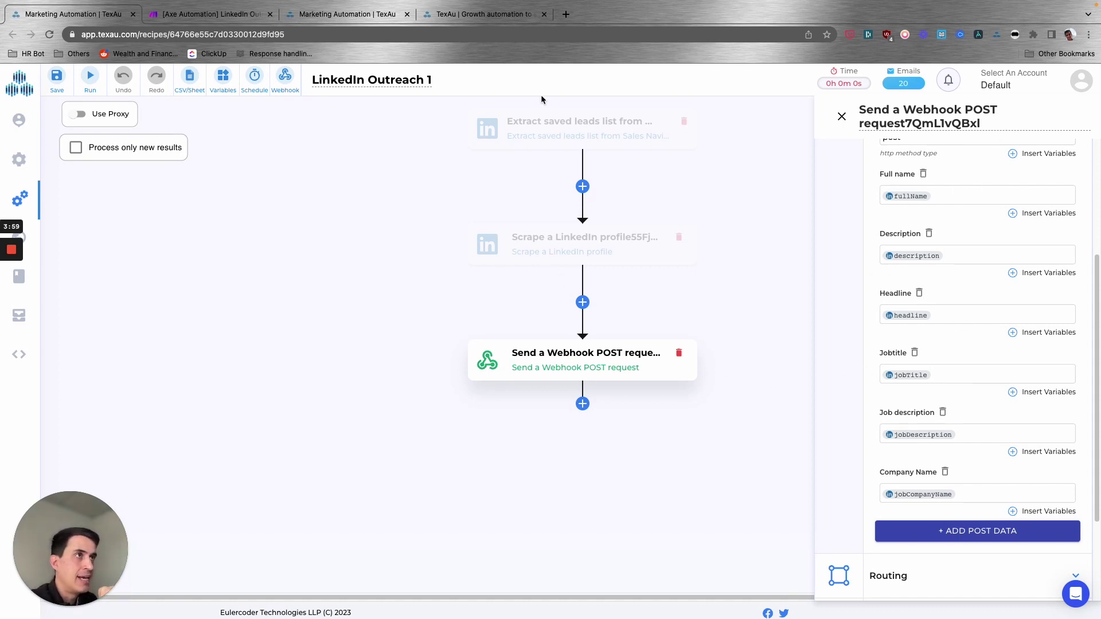
- Compare the Make scenario's custom webhook URL with the PATH in TexAu's webhook step
click(223, 15)
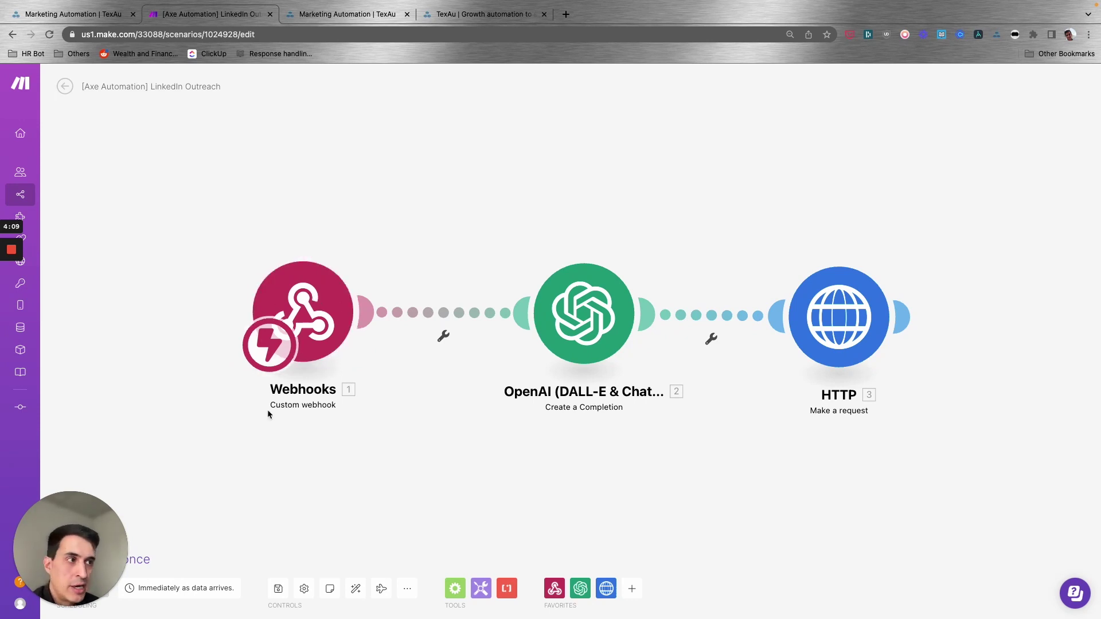
click(339, 293)
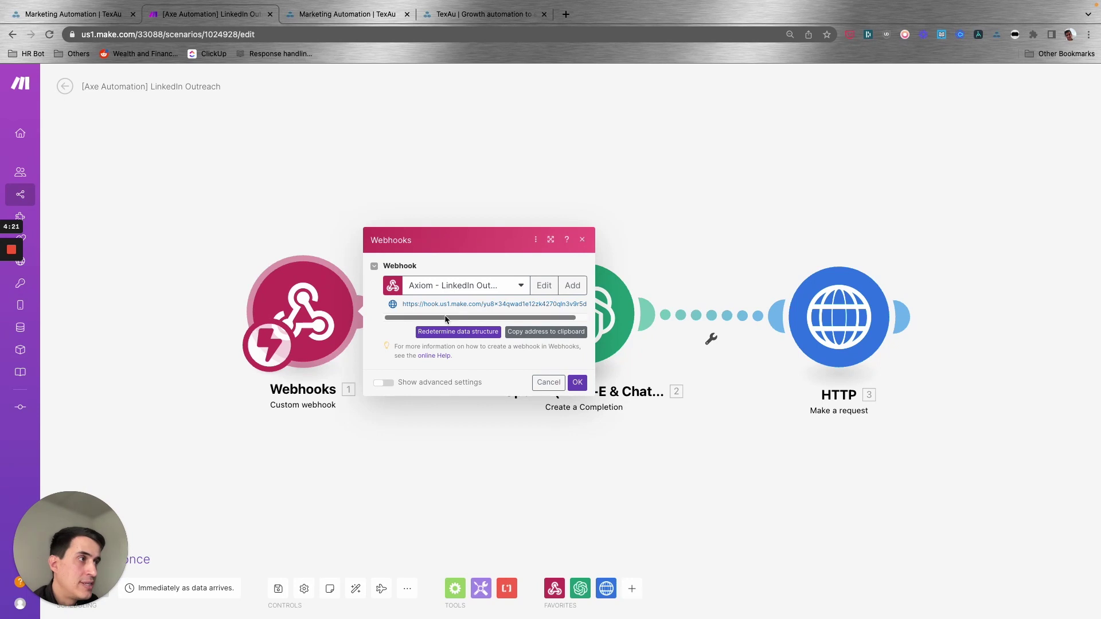
mouse_move(447, 319)
mouse_down()
mouse_move(465, 319)
mouse_move(454, 319)
mouse_up()
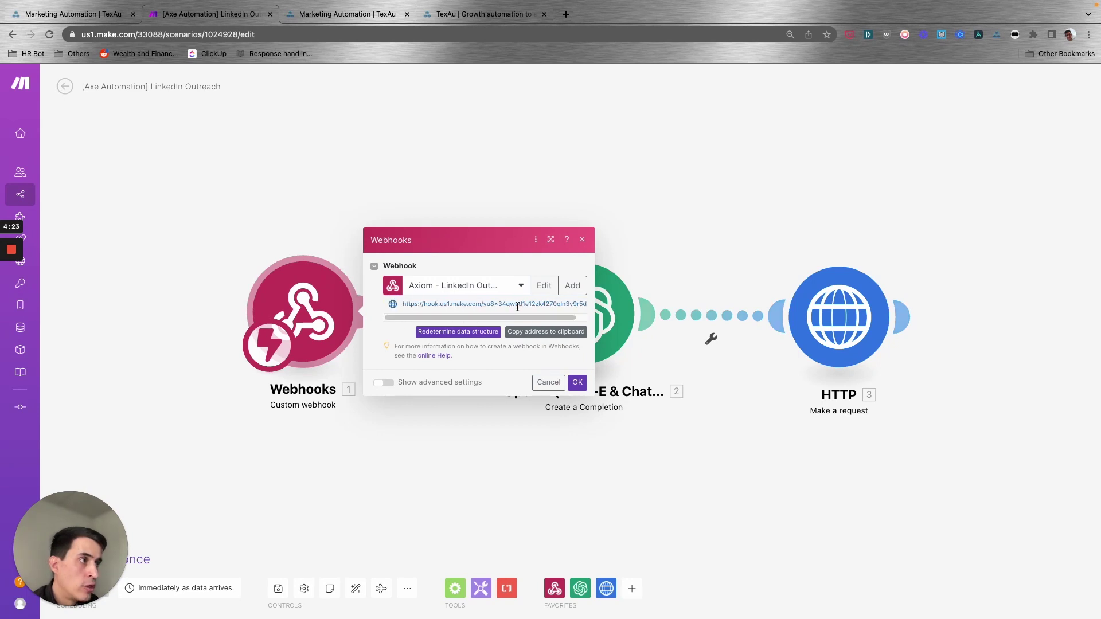
click(100, 18)
scroll(927, 463, down, 1)
scroll(947, 401, up, 5)
scroll(996, 268, left, 3)
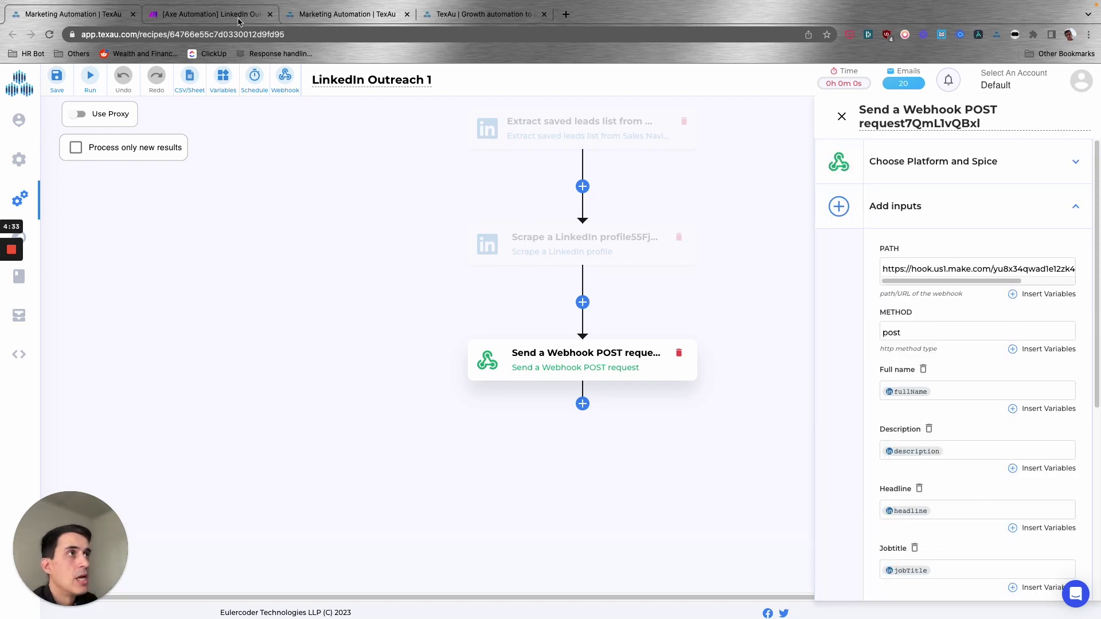
- Close the custom webhook settings and open the OpenAI text-davinci-003 completion step
click(213, 14)
click(322, 195)
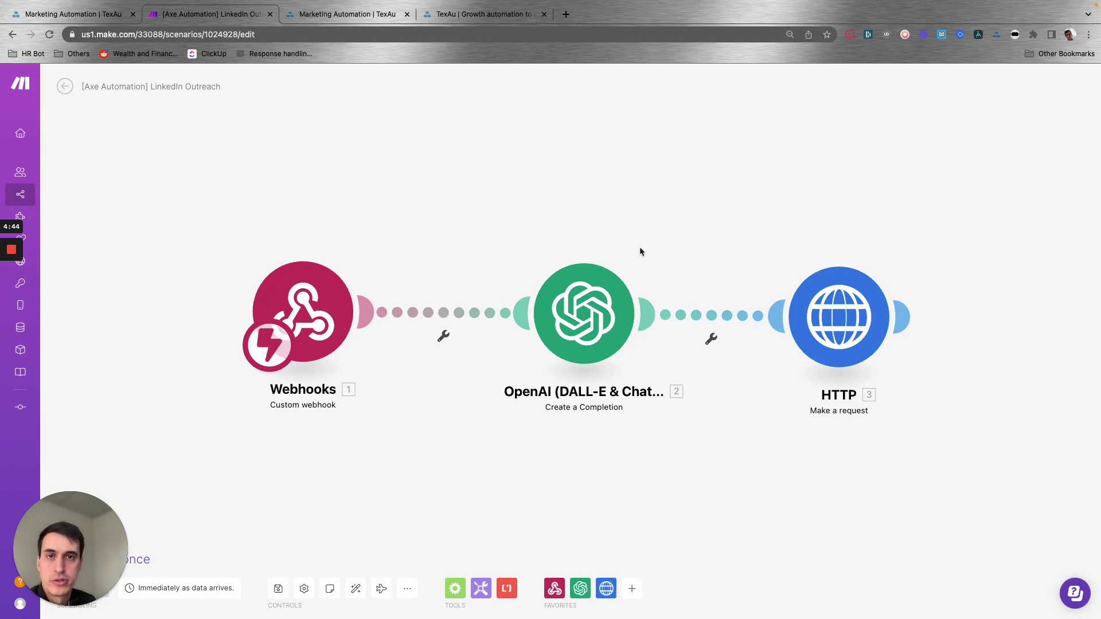
click(576, 315)
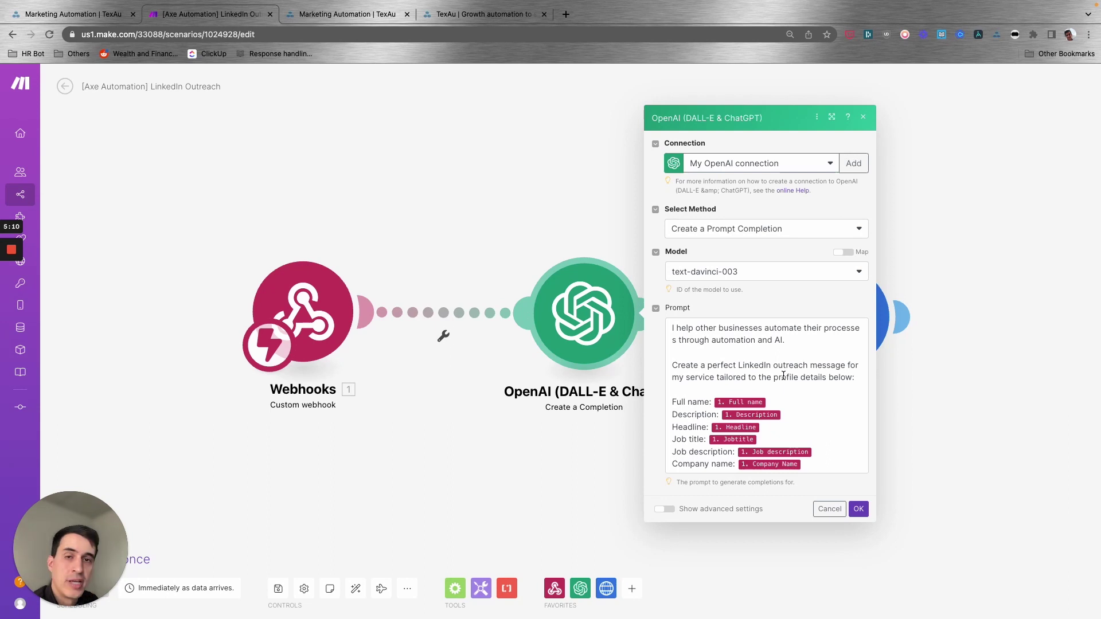
click(693, 410)
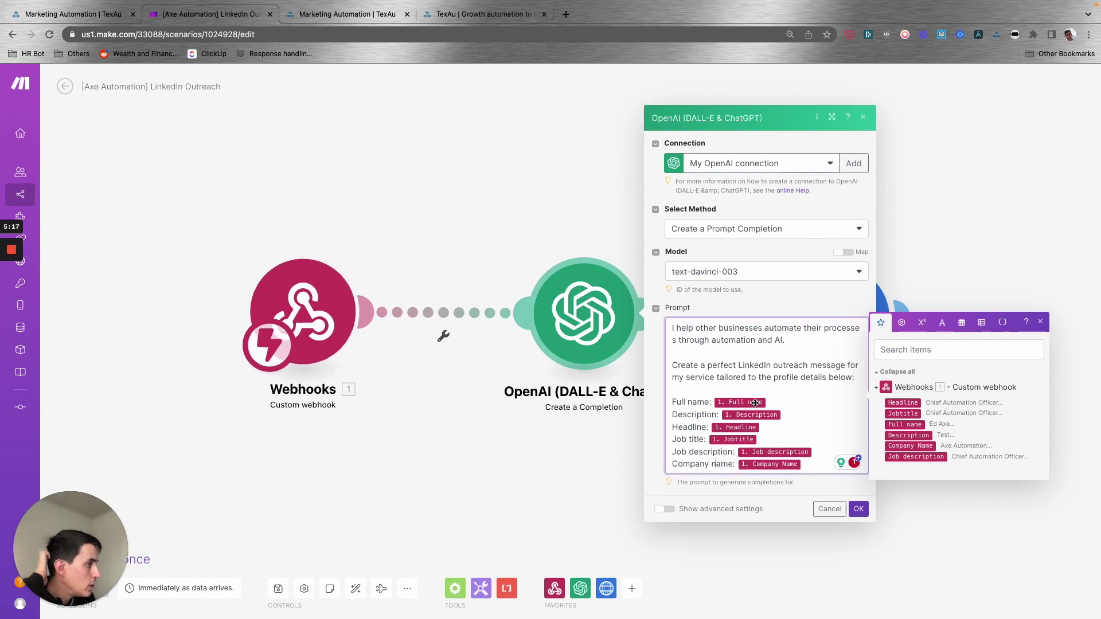
click(803, 438)
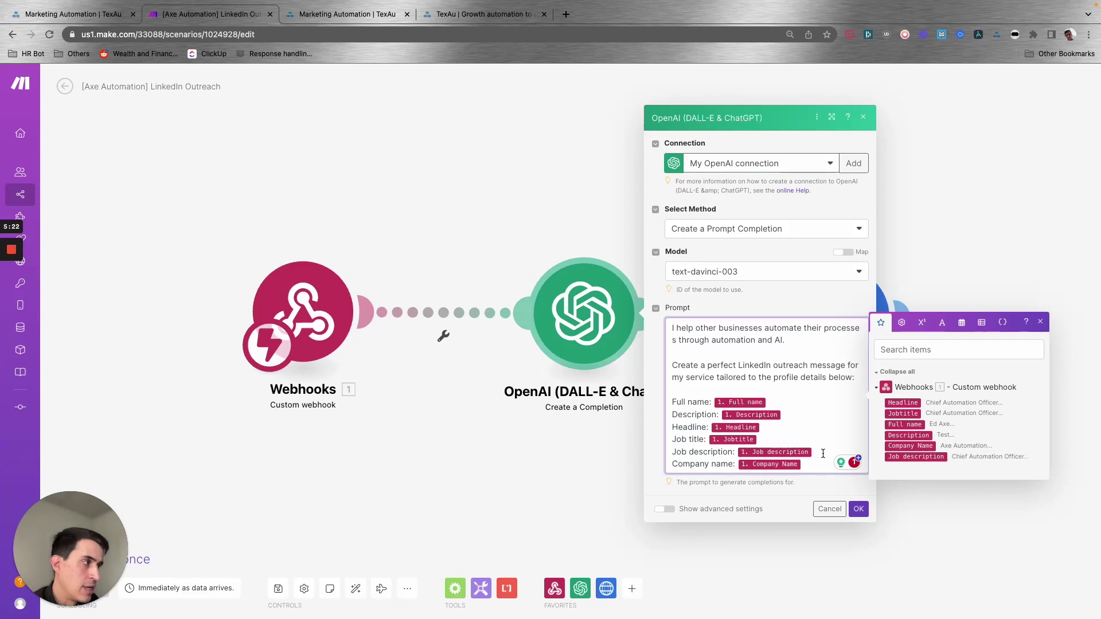
click(859, 509)
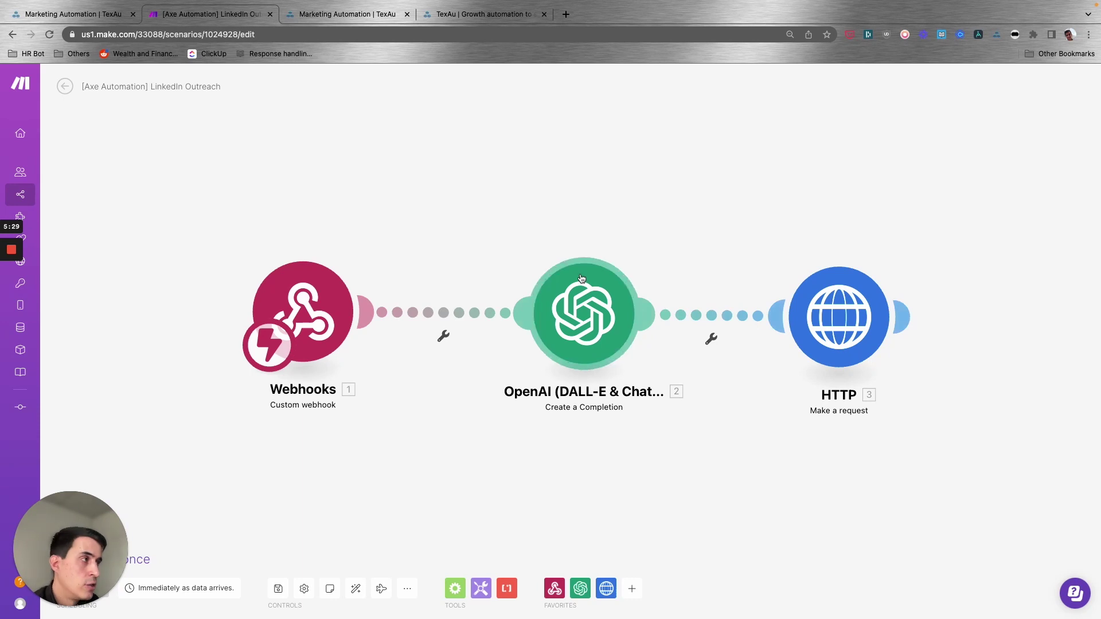
- Review the HTTP module's TexAu hook URL and query string, then go to the LinkedIn Outreach 2 recipe
click(839, 317)
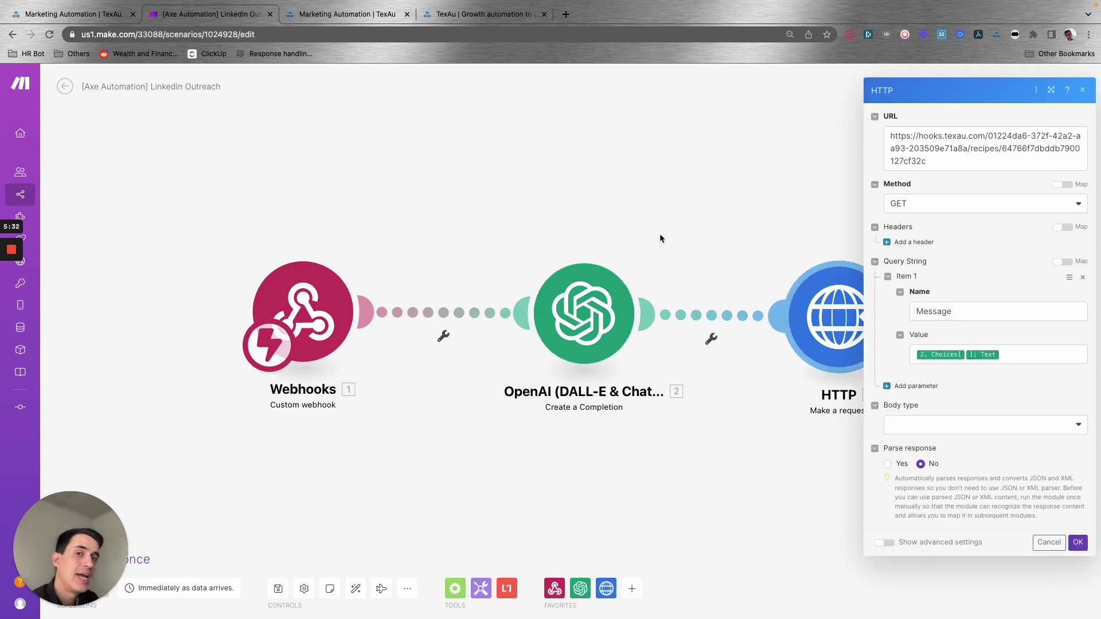
click(547, 208)
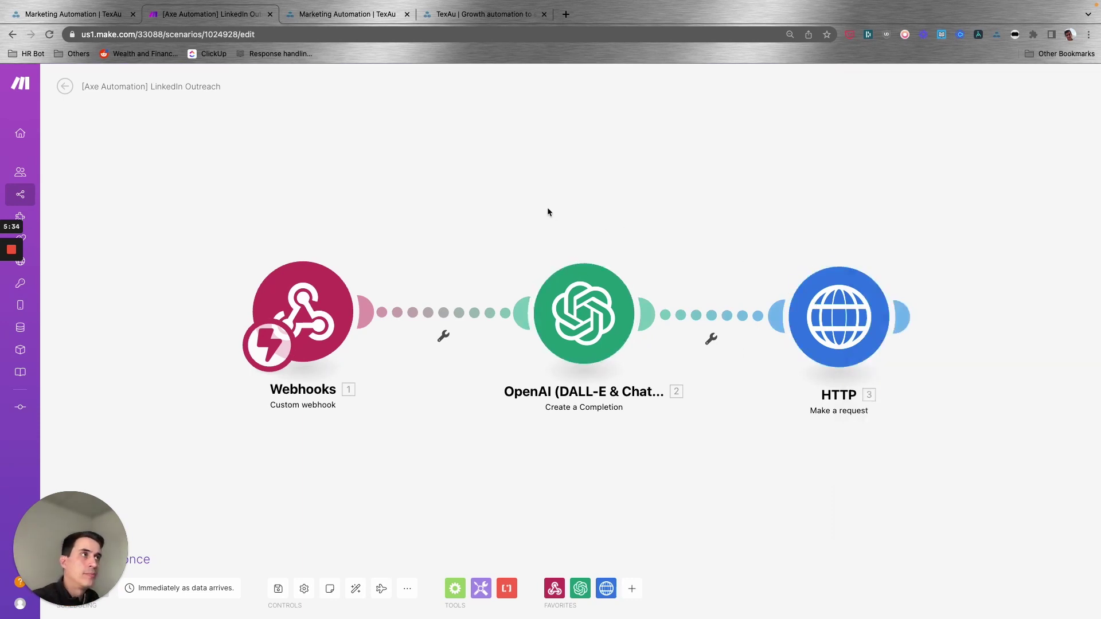
click(351, 15)
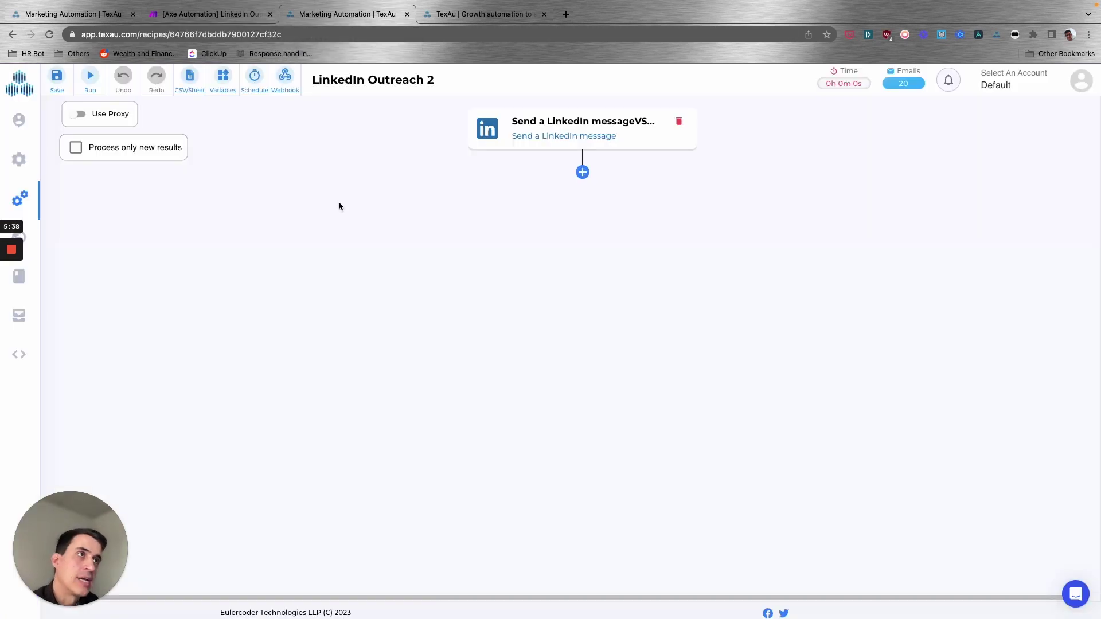
mouse_move(64, 246)
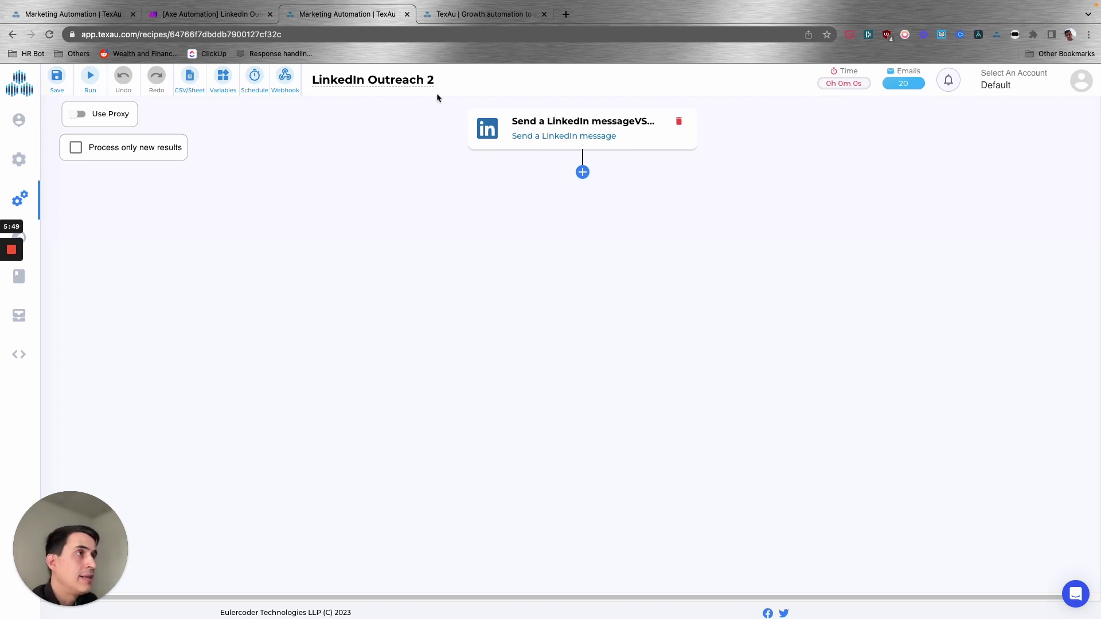
click(285, 77)
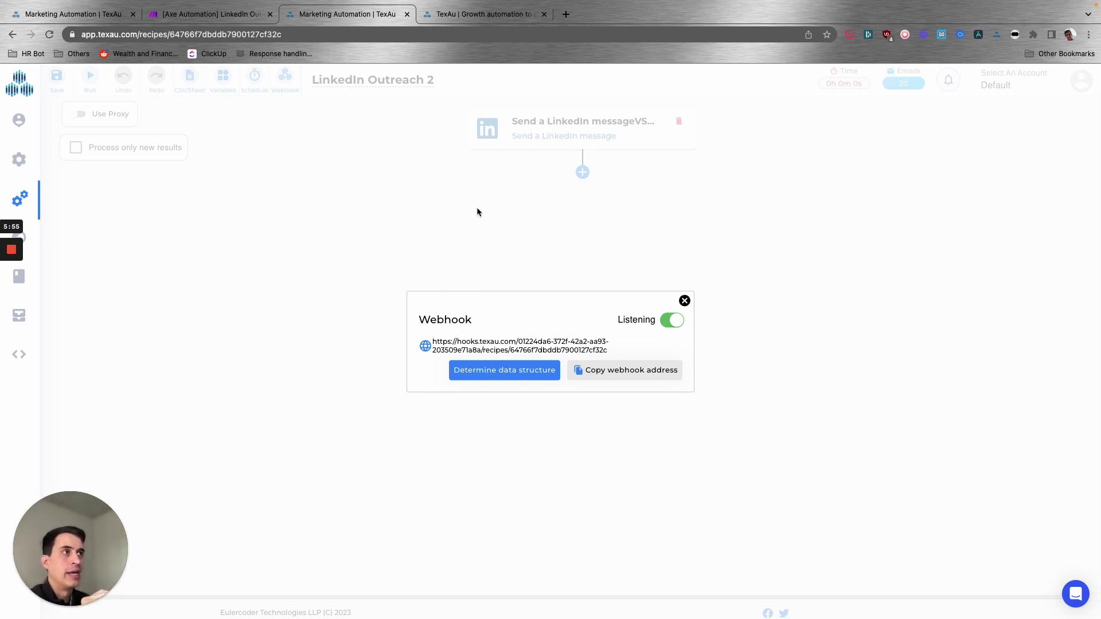
click(227, 18)
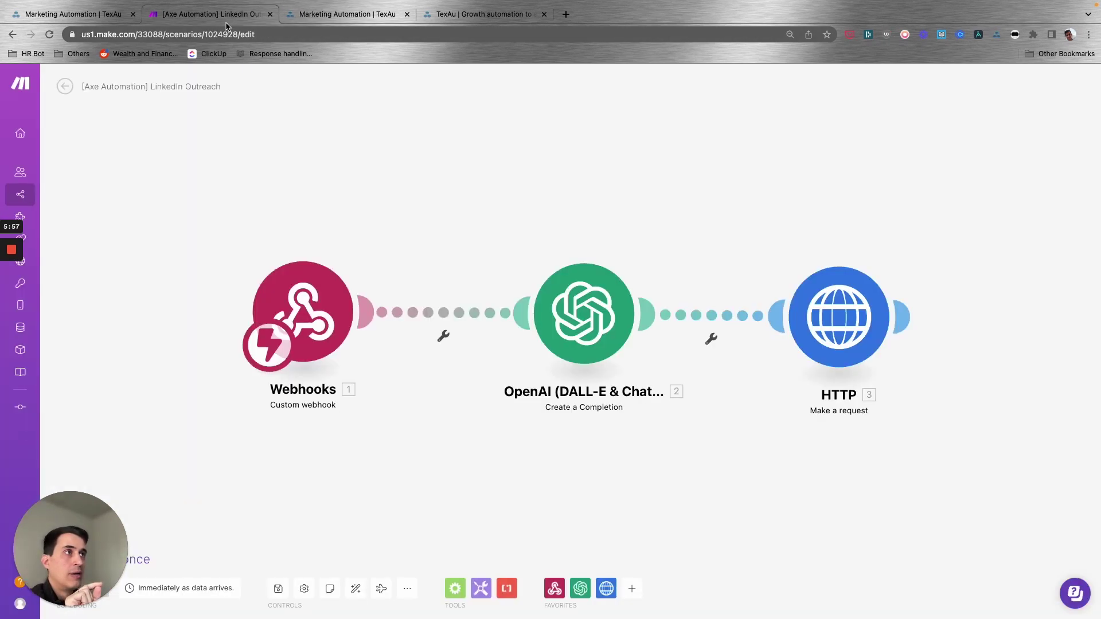
click(837, 330)
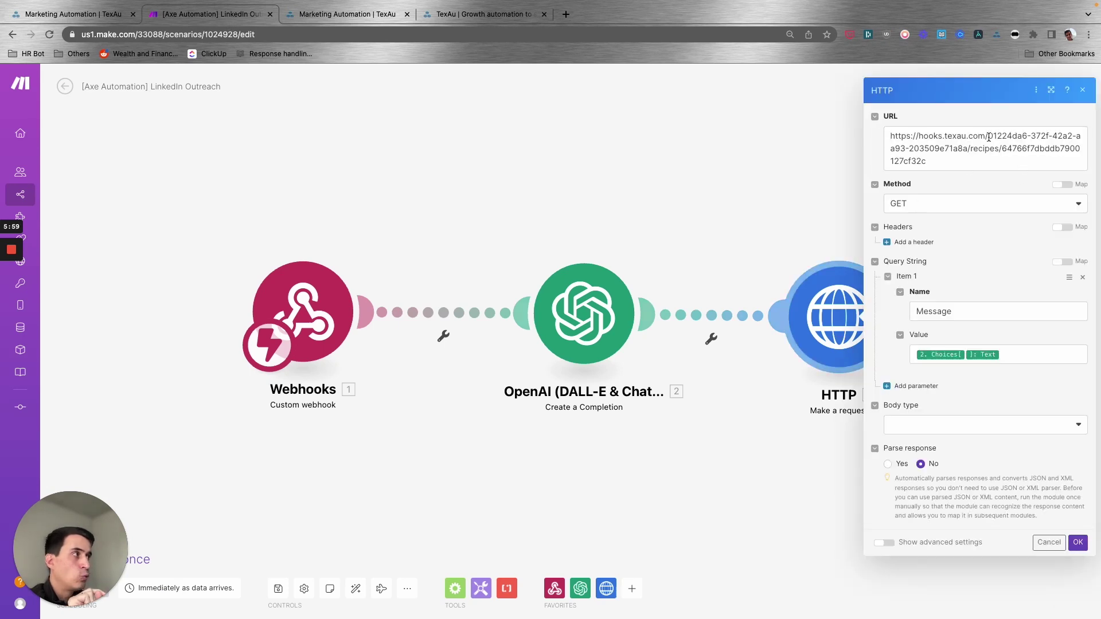
click(962, 144)
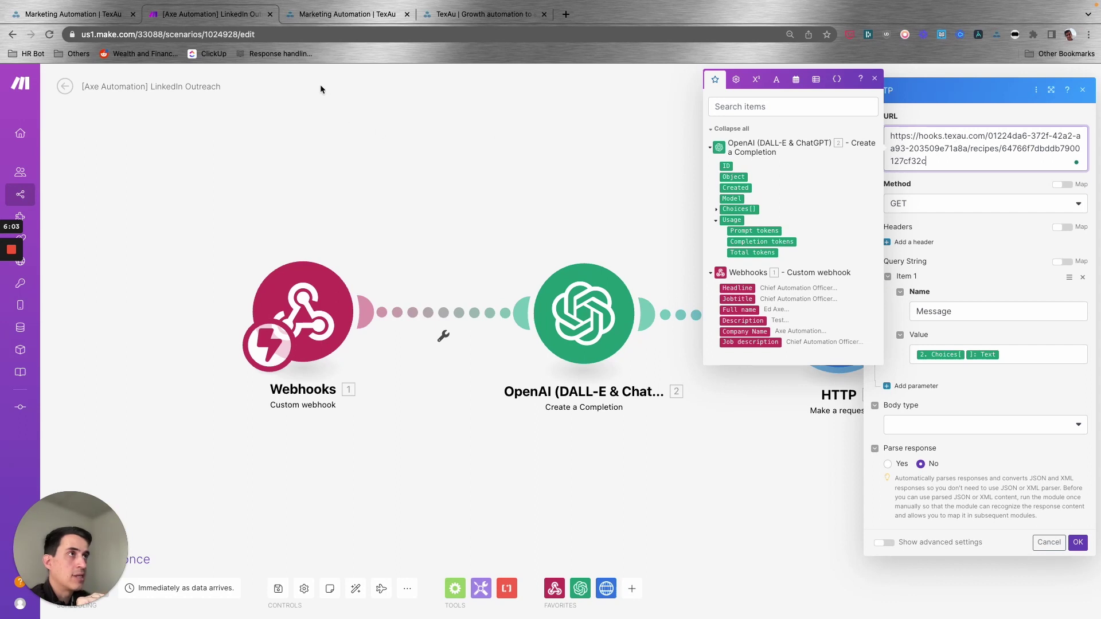
click(338, 17)
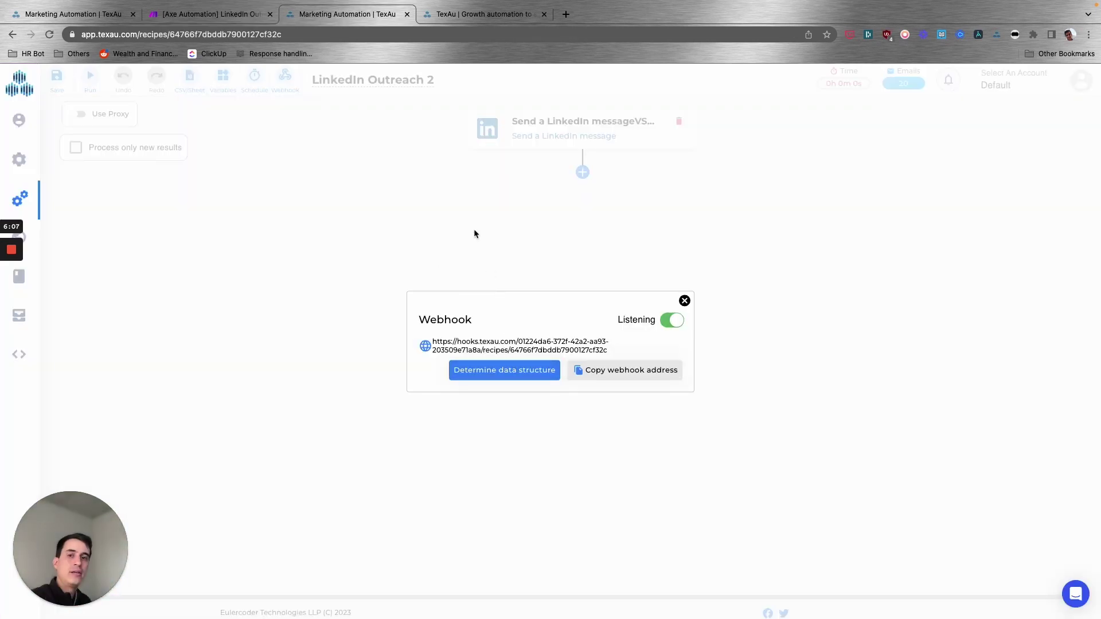
click(212, 15)
click(462, 145)
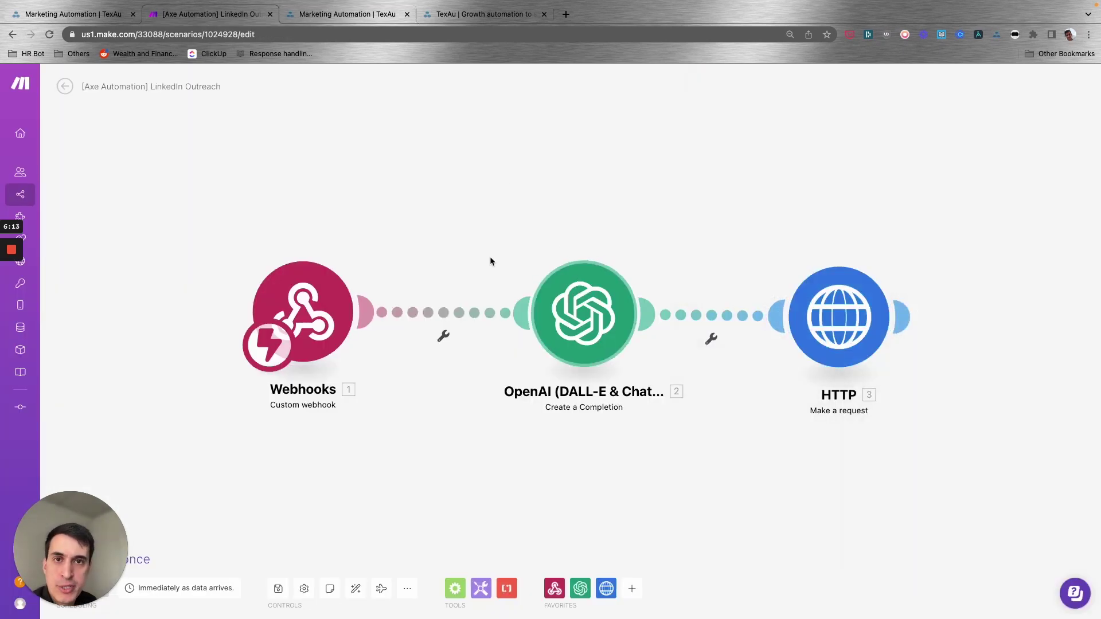
key(ctrl+Tab)
- Confirm the Send a LinkedIn message step uses the webhook's Message, then return to LinkedIn Outreach 1
click(666, 212)
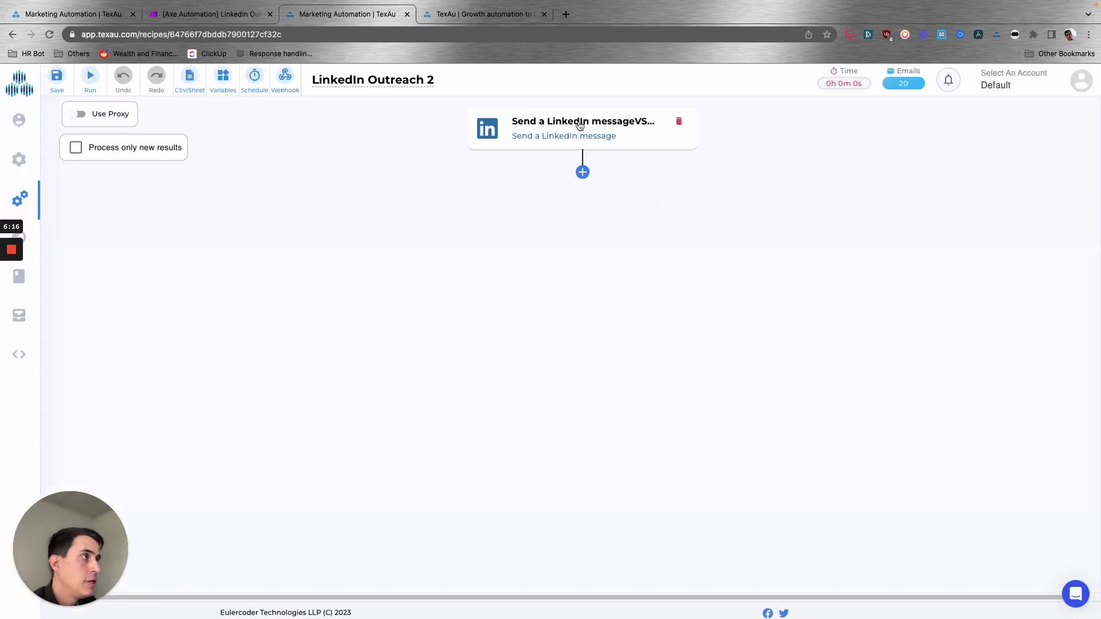
click(580, 122)
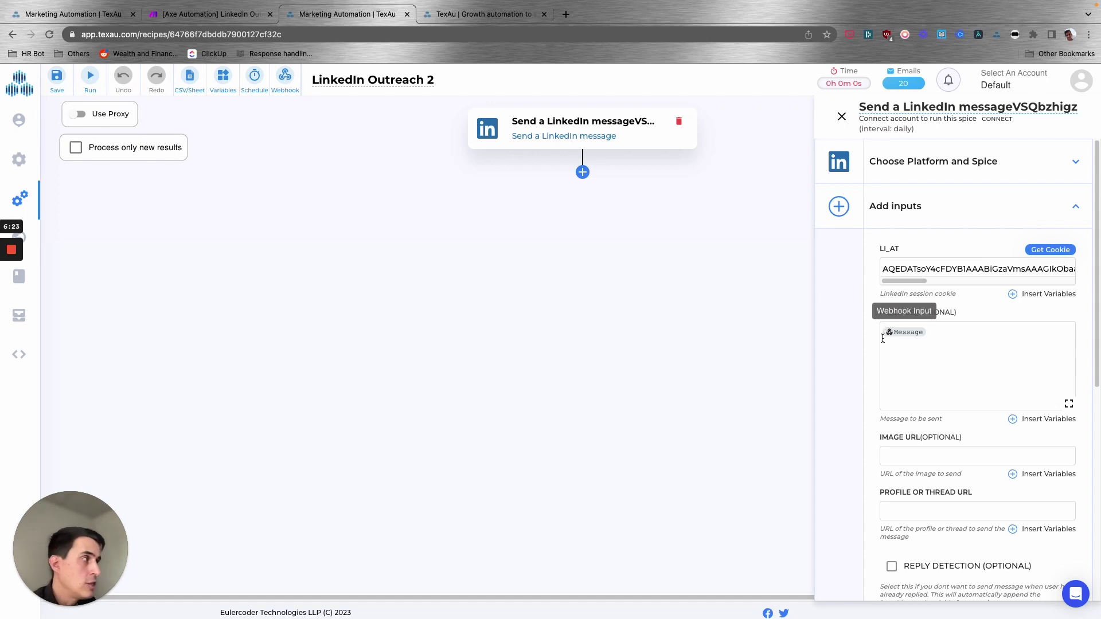
click(842, 116)
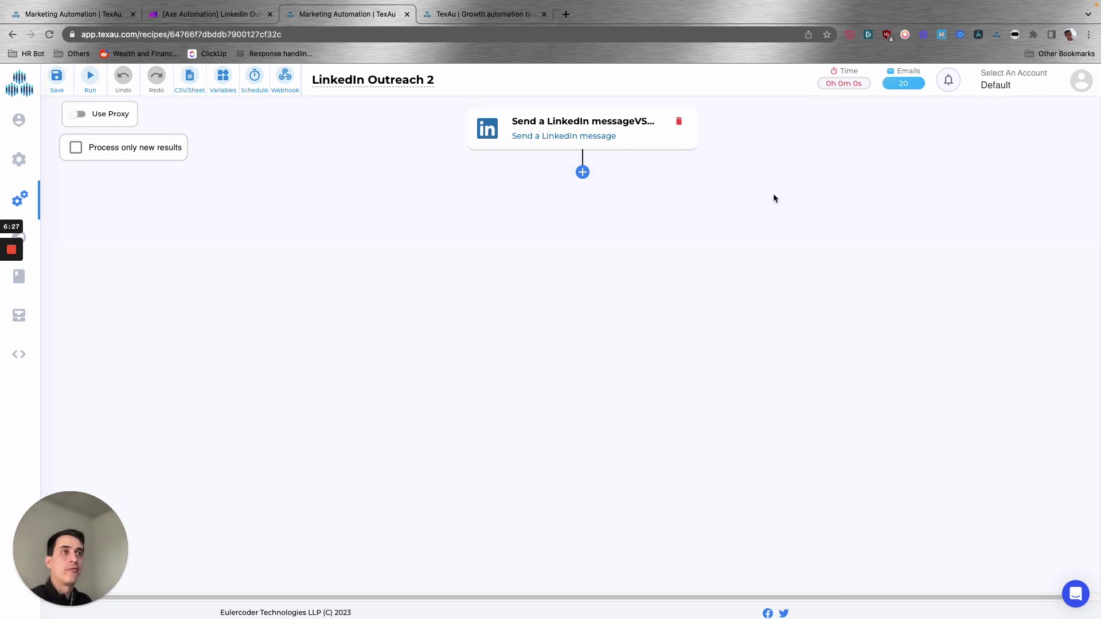
click(96, 18)
click(565, 327)
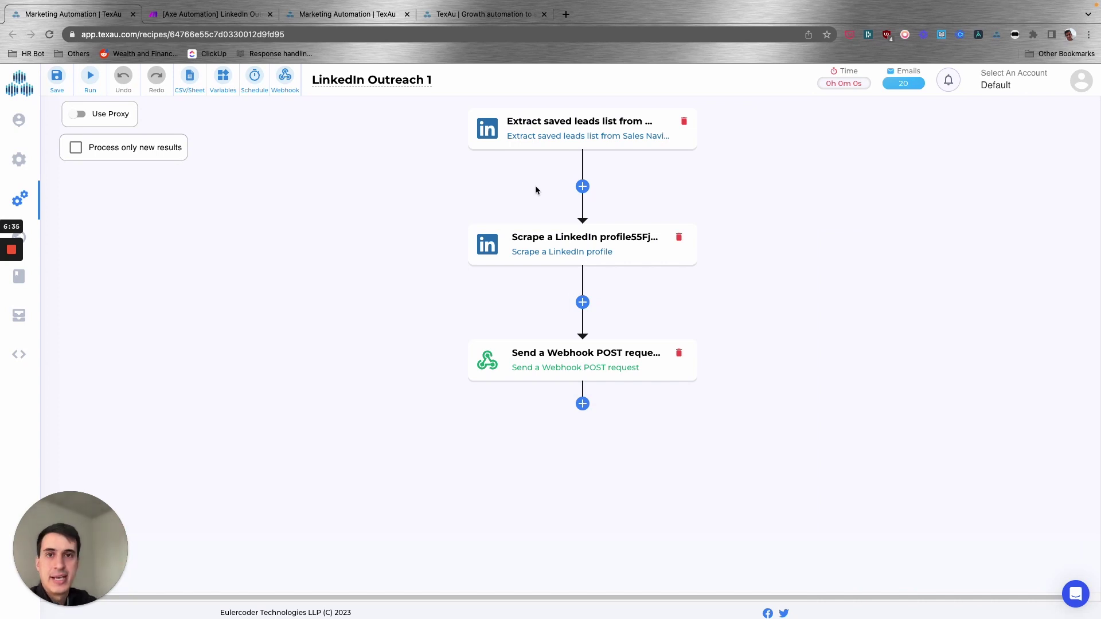
key(ctrl+Tab)
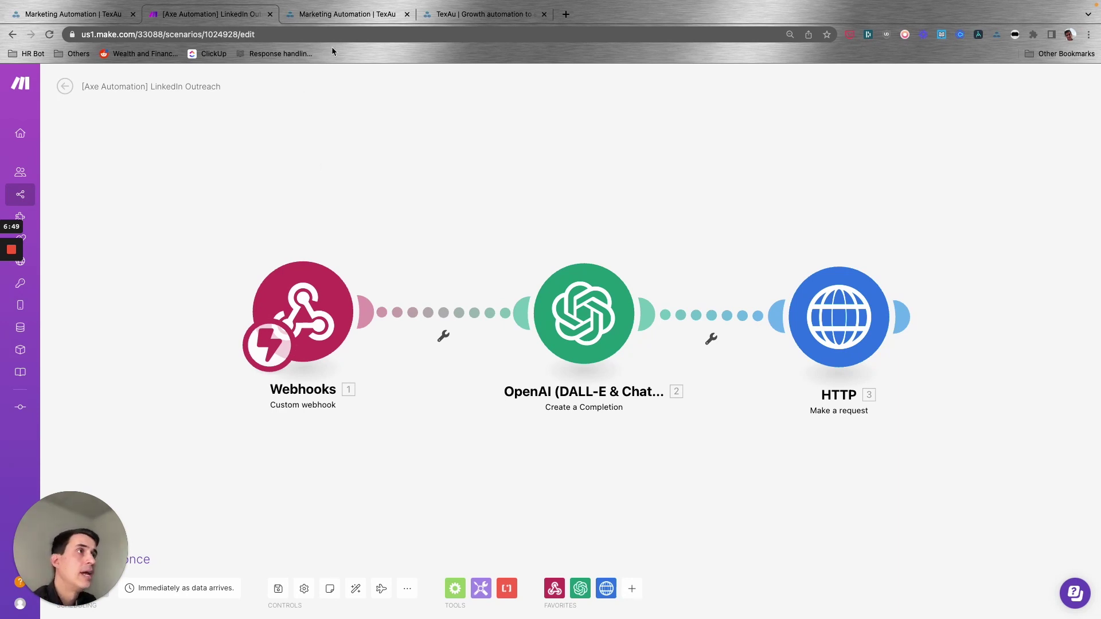
click(340, 23)
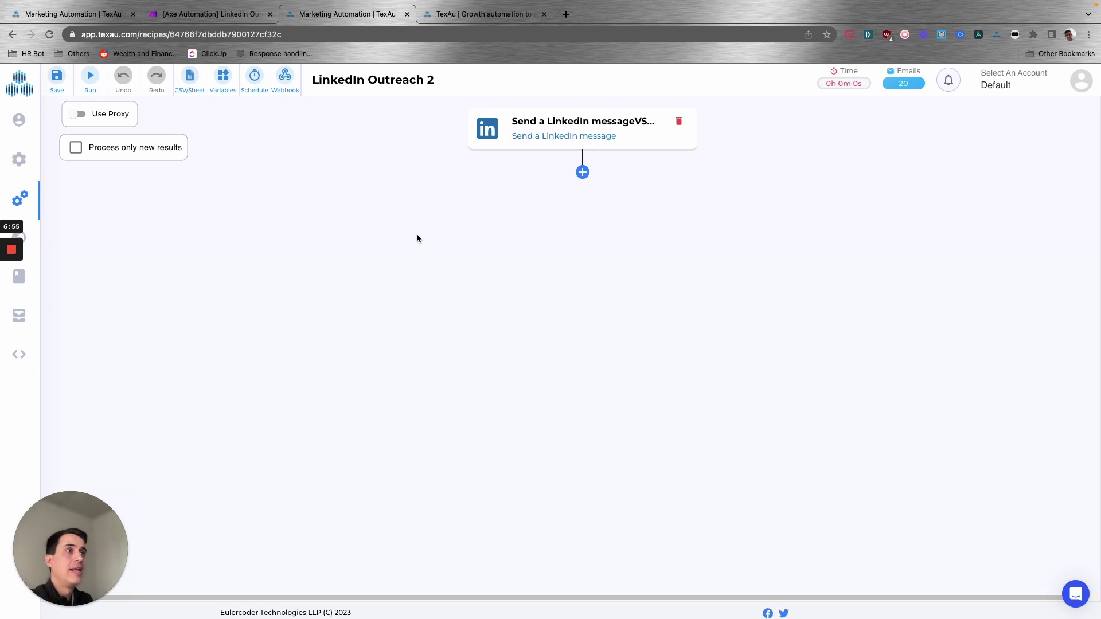
click(106, 16)
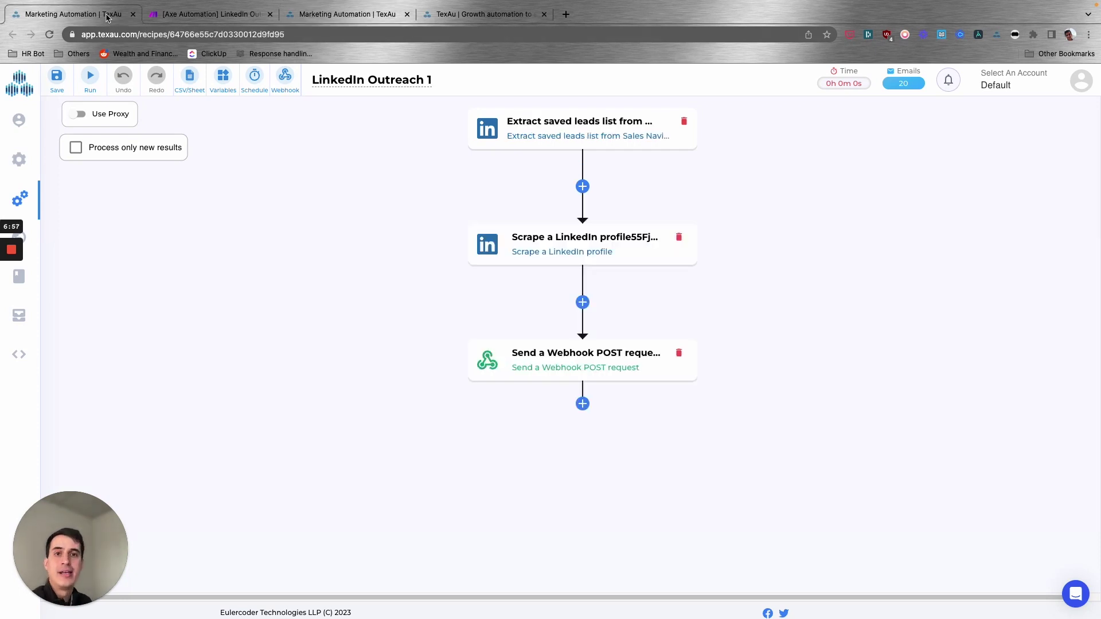